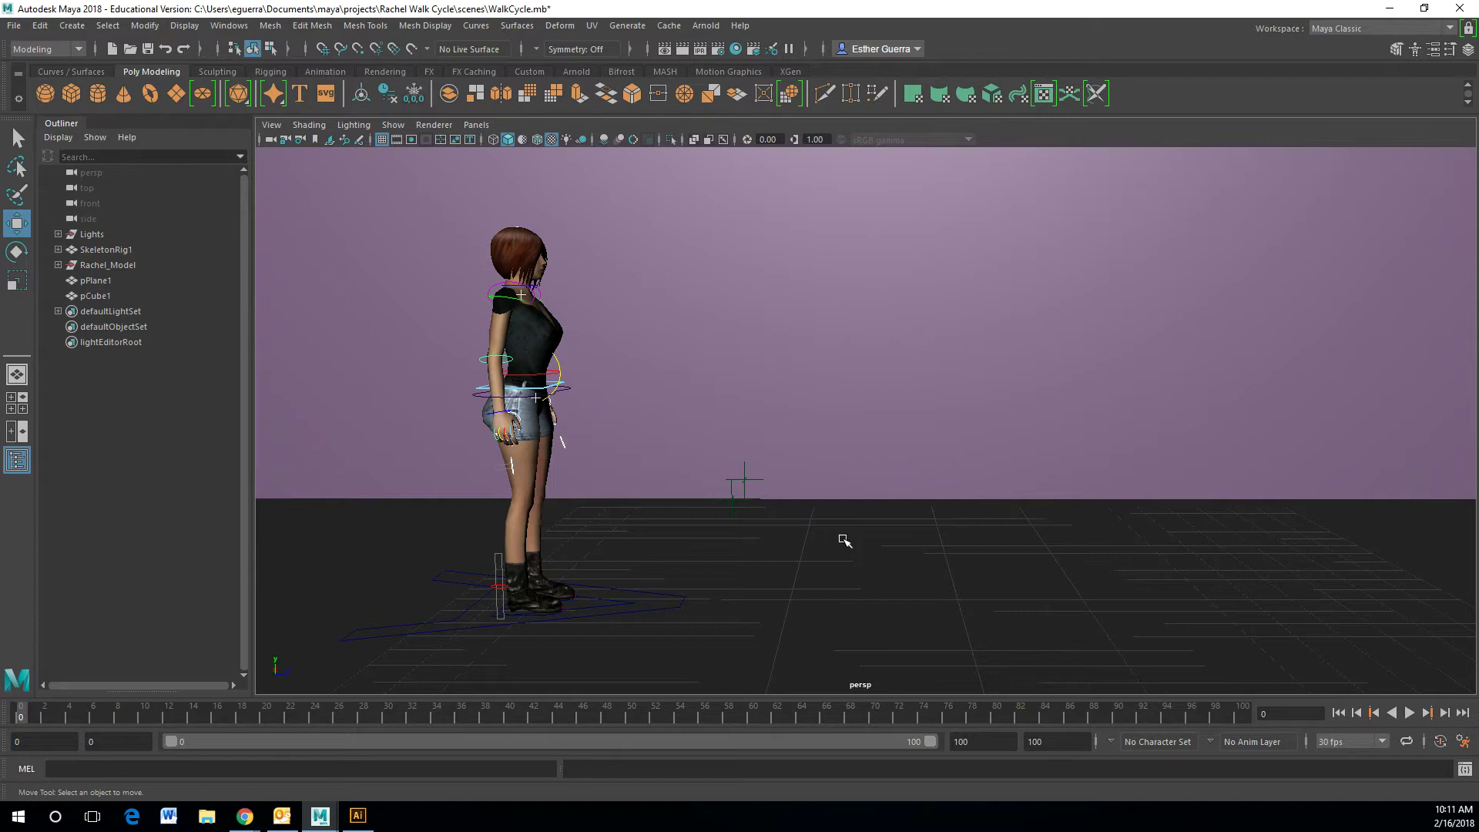
# Go to frame 0, select the root control at the character's waist, and show its animation curves in a maximized Graph Editor
pyautogui.moveTo(235, 714); pyautogui.dragTo(2, 720)
pyautogui.click(239, 28)
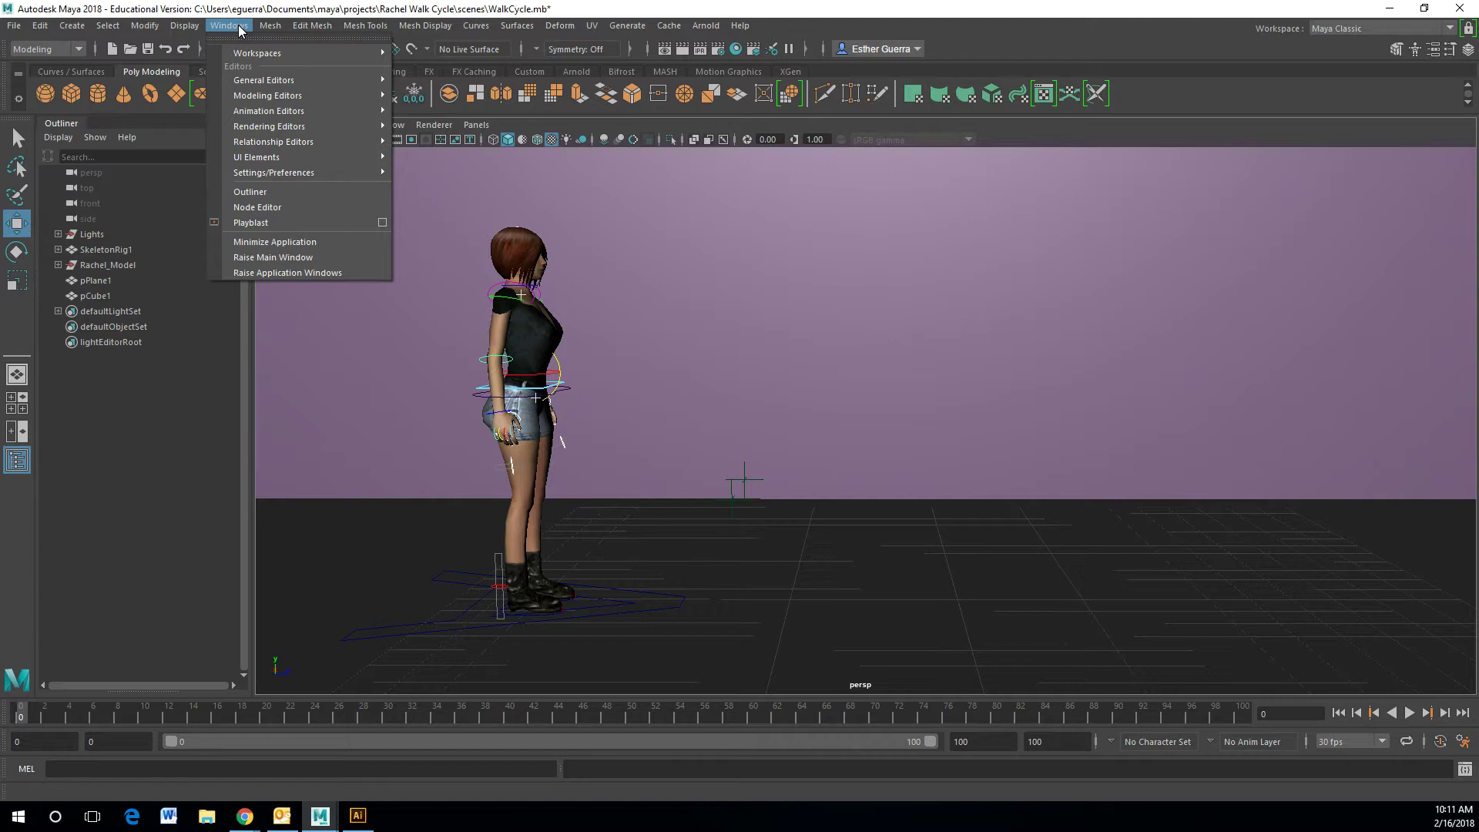
pyautogui.moveTo(289, 112)
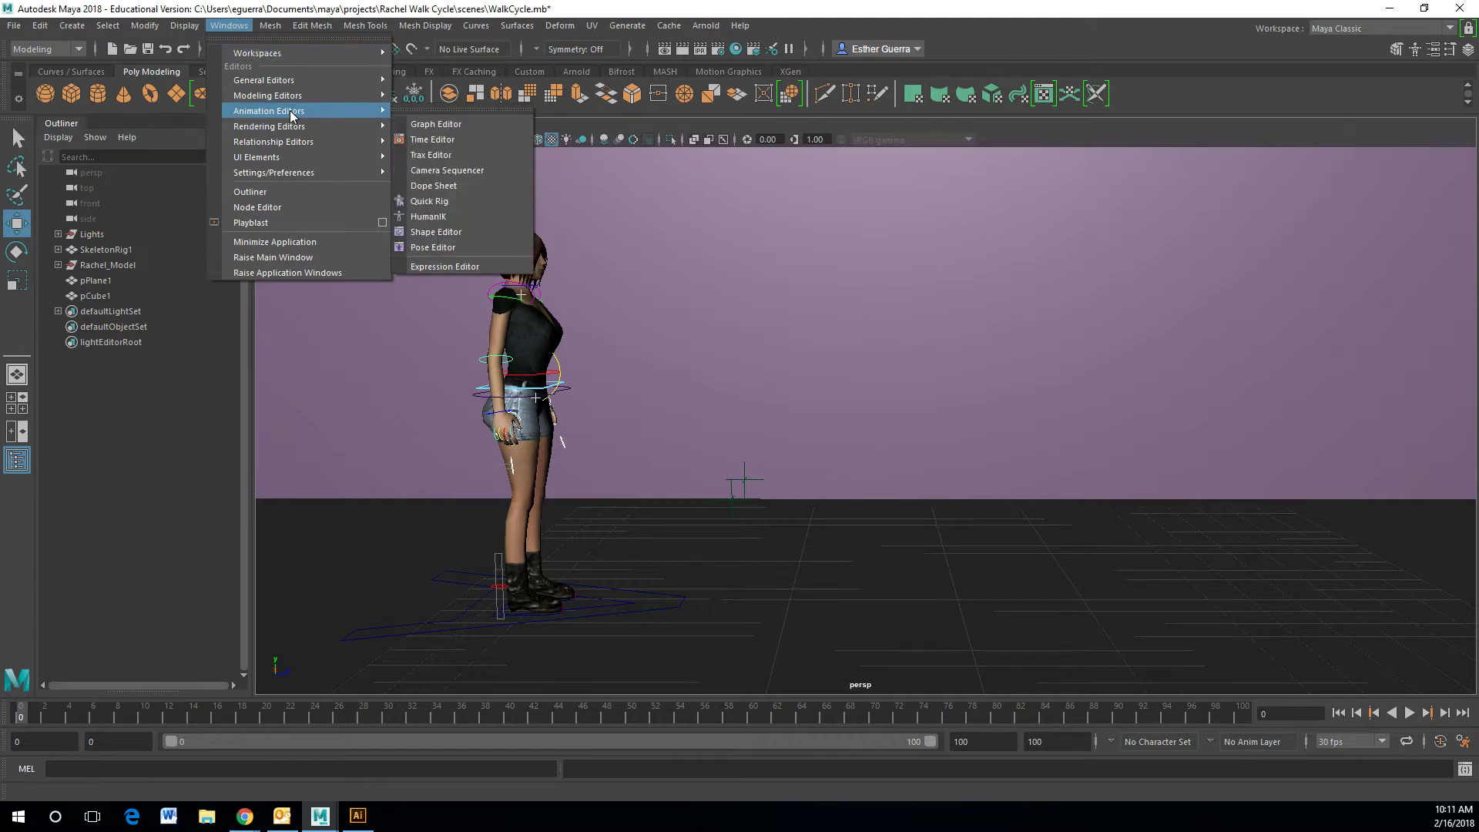
pyautogui.click(469, 127)
pyautogui.moveTo(490, 258); pyautogui.dragTo(1052, 205)
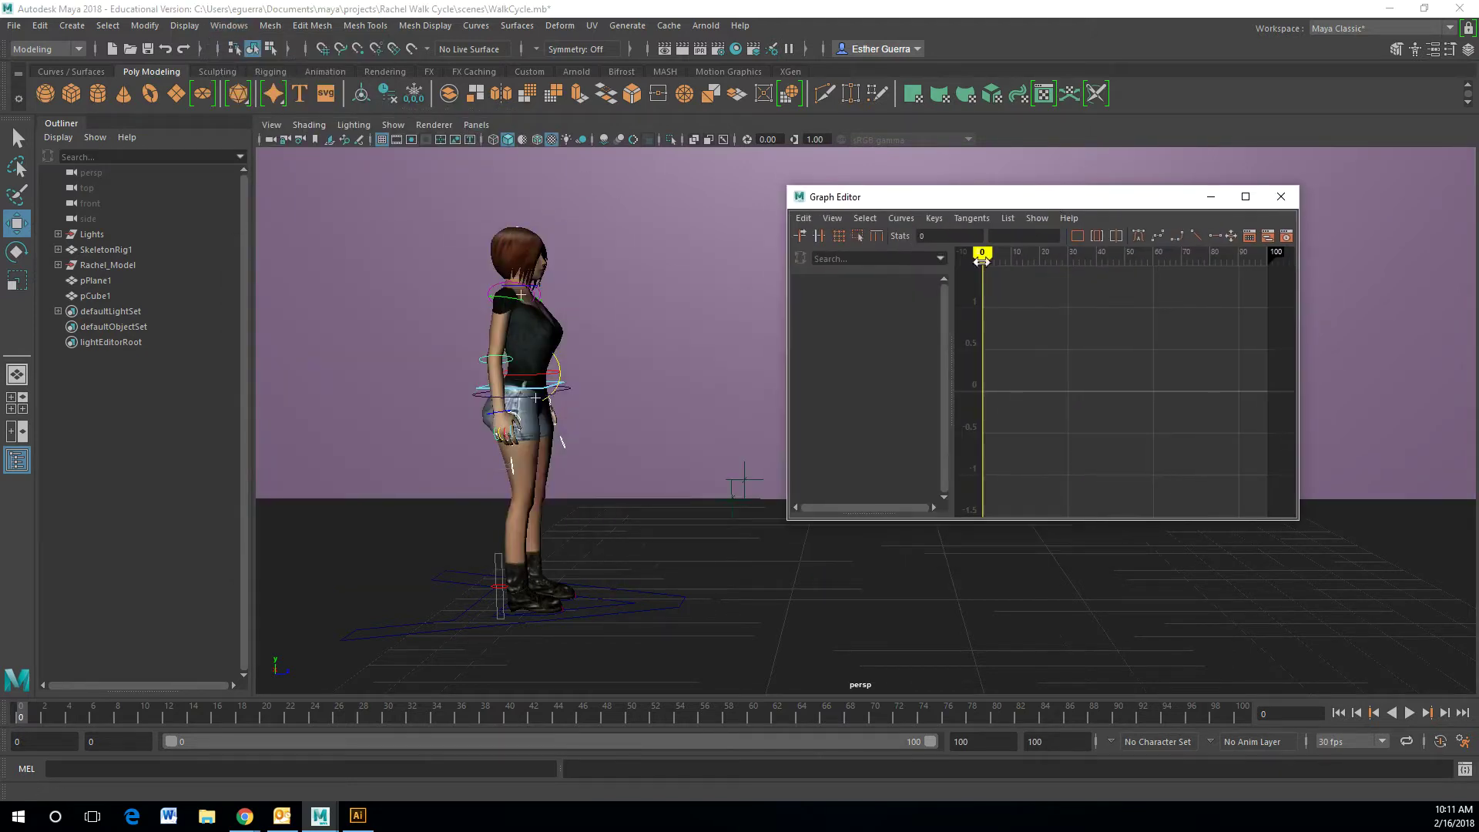
pyautogui.click(550, 387)
pyautogui.click(1246, 196)
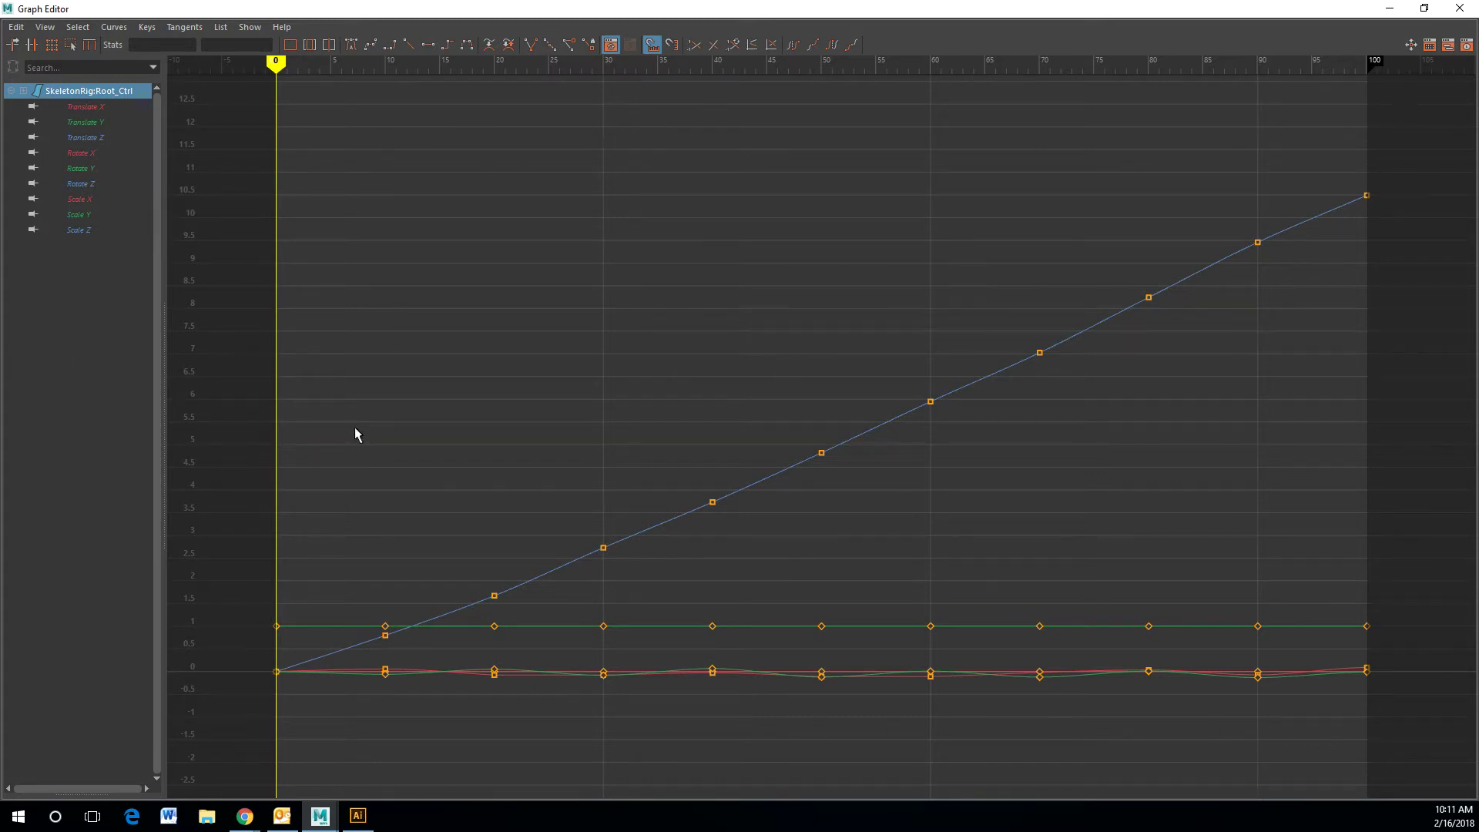
# Review the root control's individual Translate and Rotate X curves, ending with only the Translate Y curve isolated
pyautogui.click(78, 109)
pyautogui.click(91, 121)
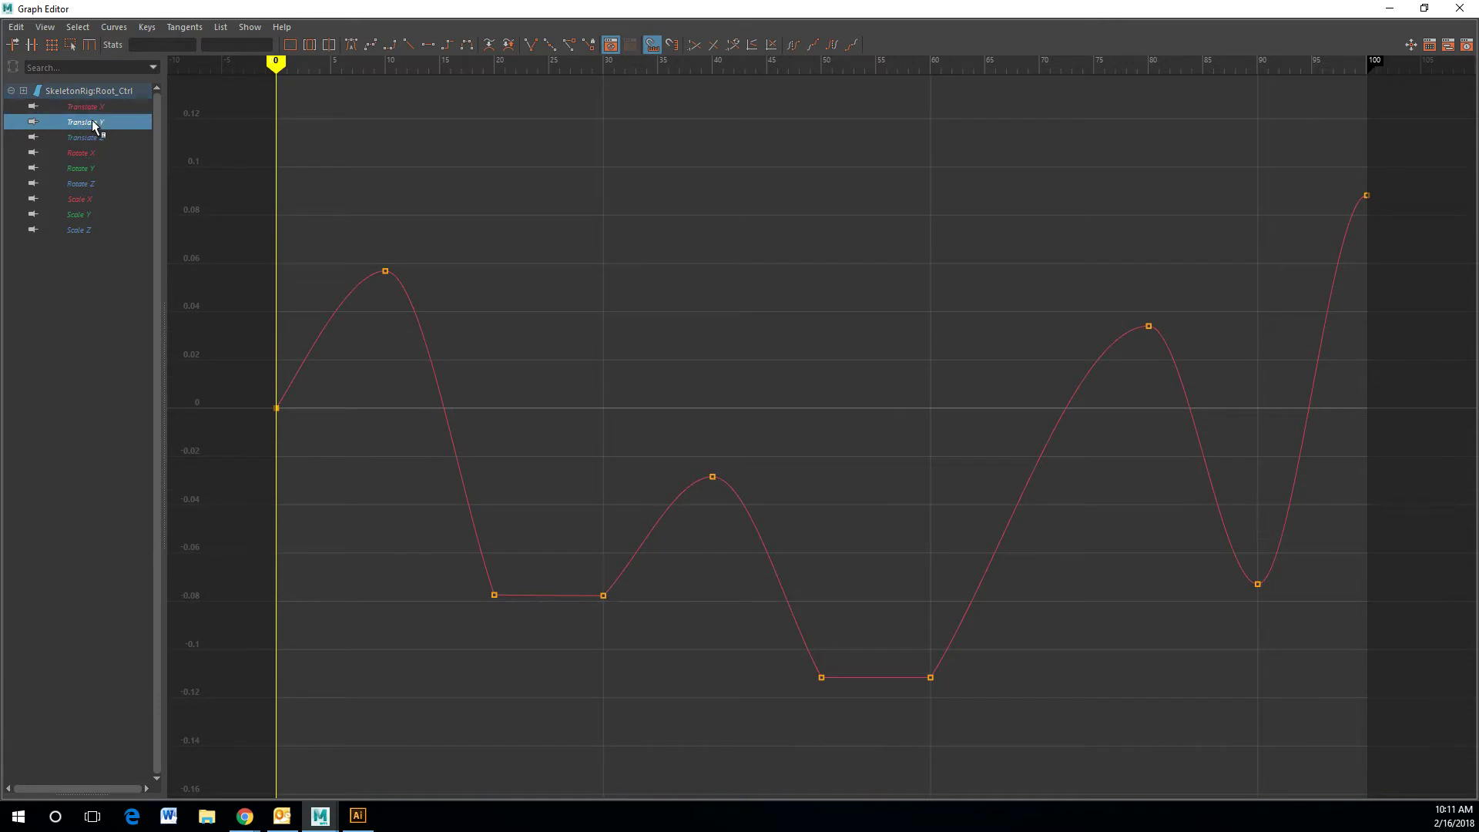
pyautogui.click(93, 137)
pyautogui.click(94, 156)
pyautogui.click(105, 117)
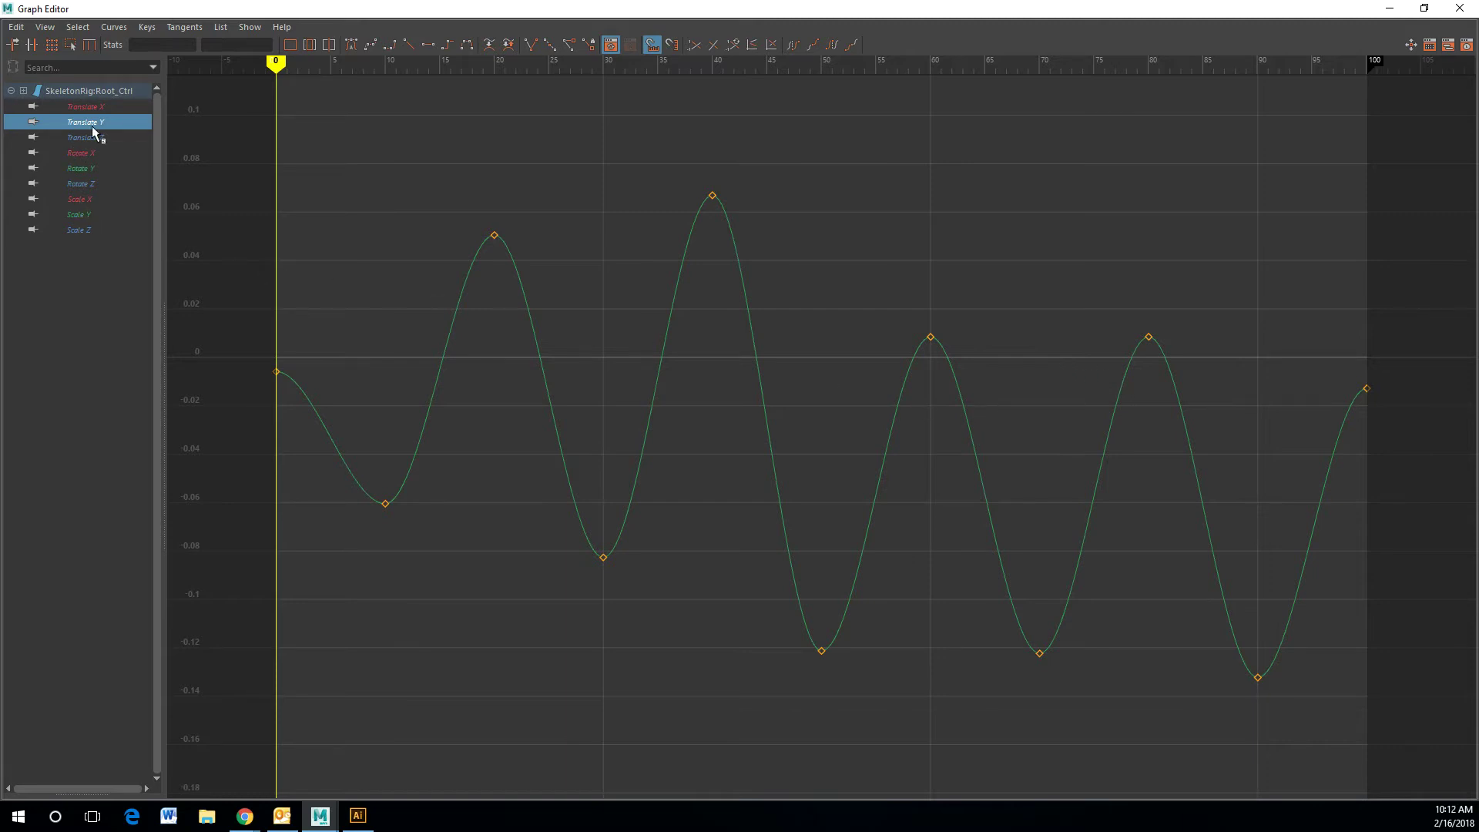
# Convert the Translate Y curve to weighted tangents and make the frame 0 key's tangent linear
pyautogui.click(607, 560)
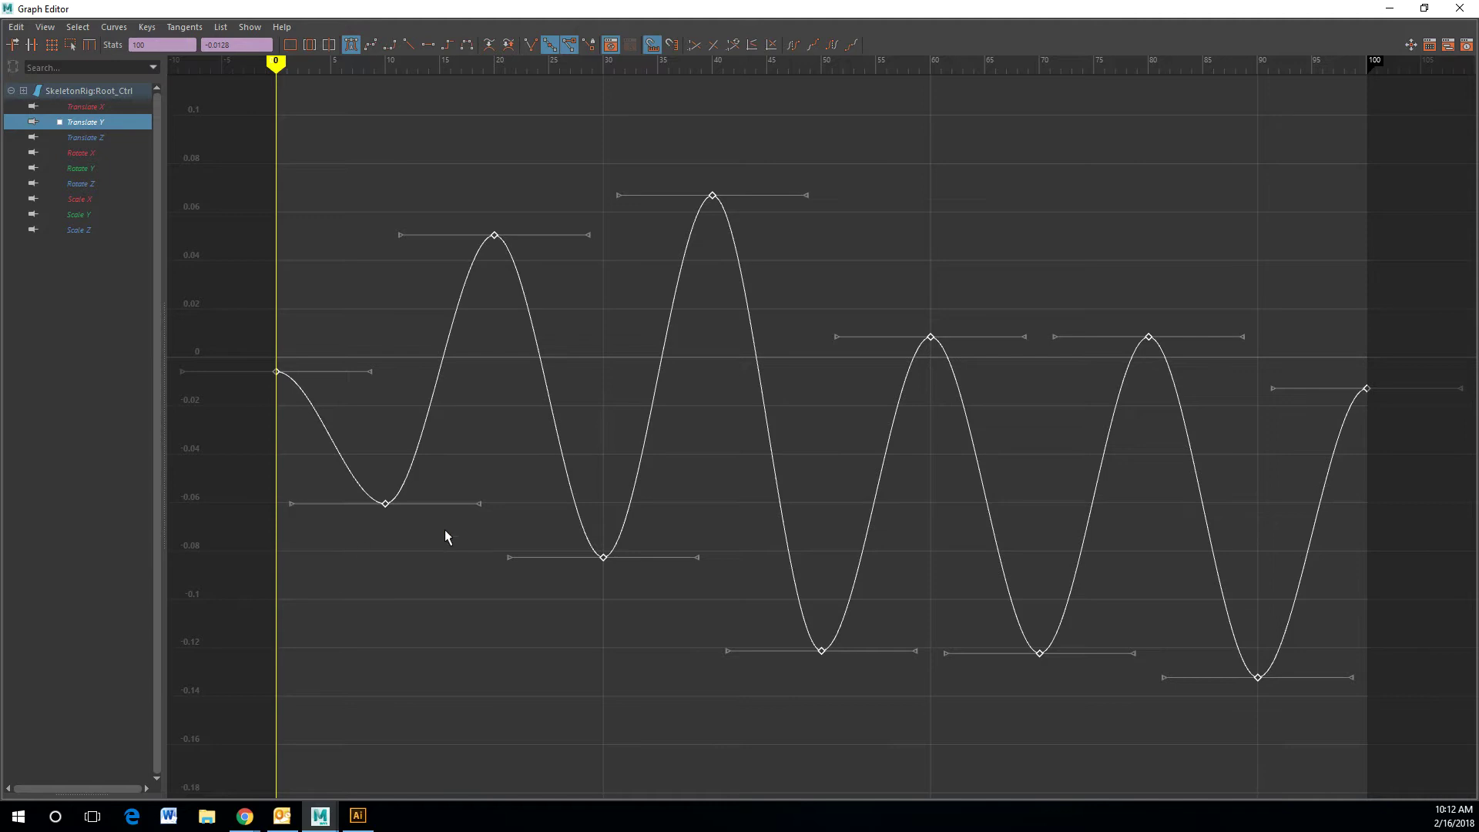
pyautogui.rightClick(279, 368)
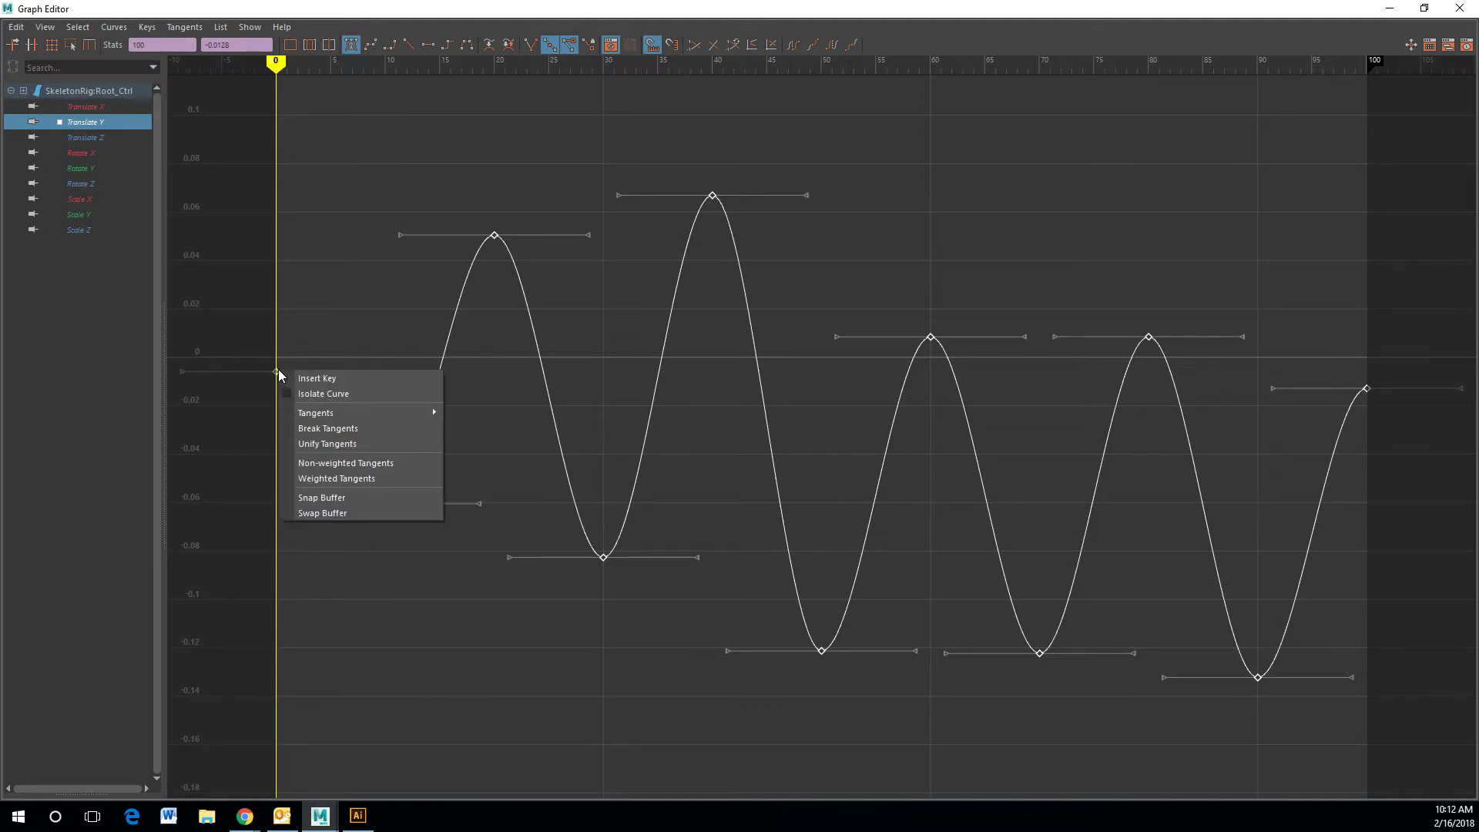
pyautogui.moveTo(258, 342); pyautogui.dragTo(296, 418)
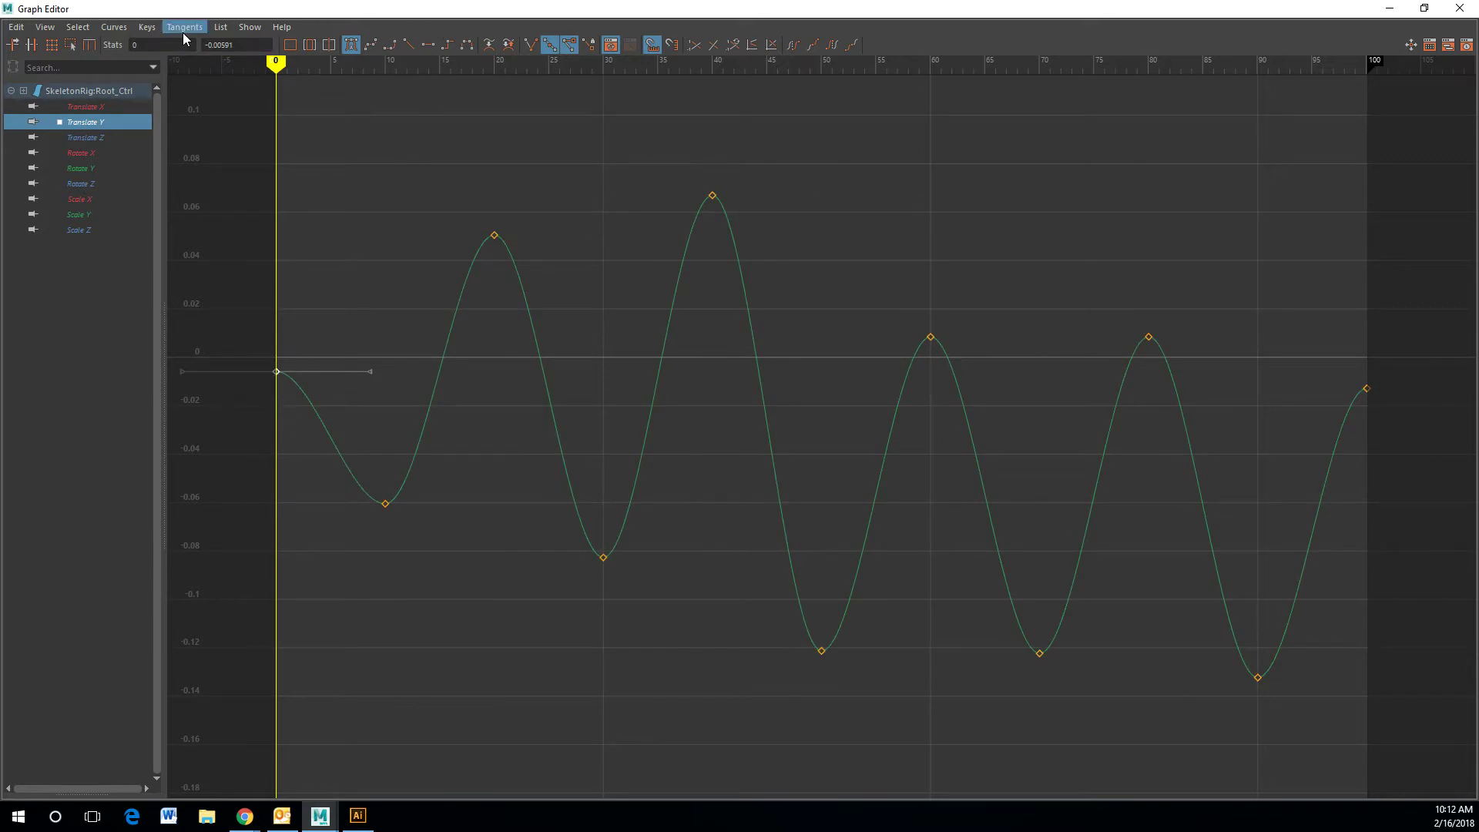
pyautogui.click(114, 27)
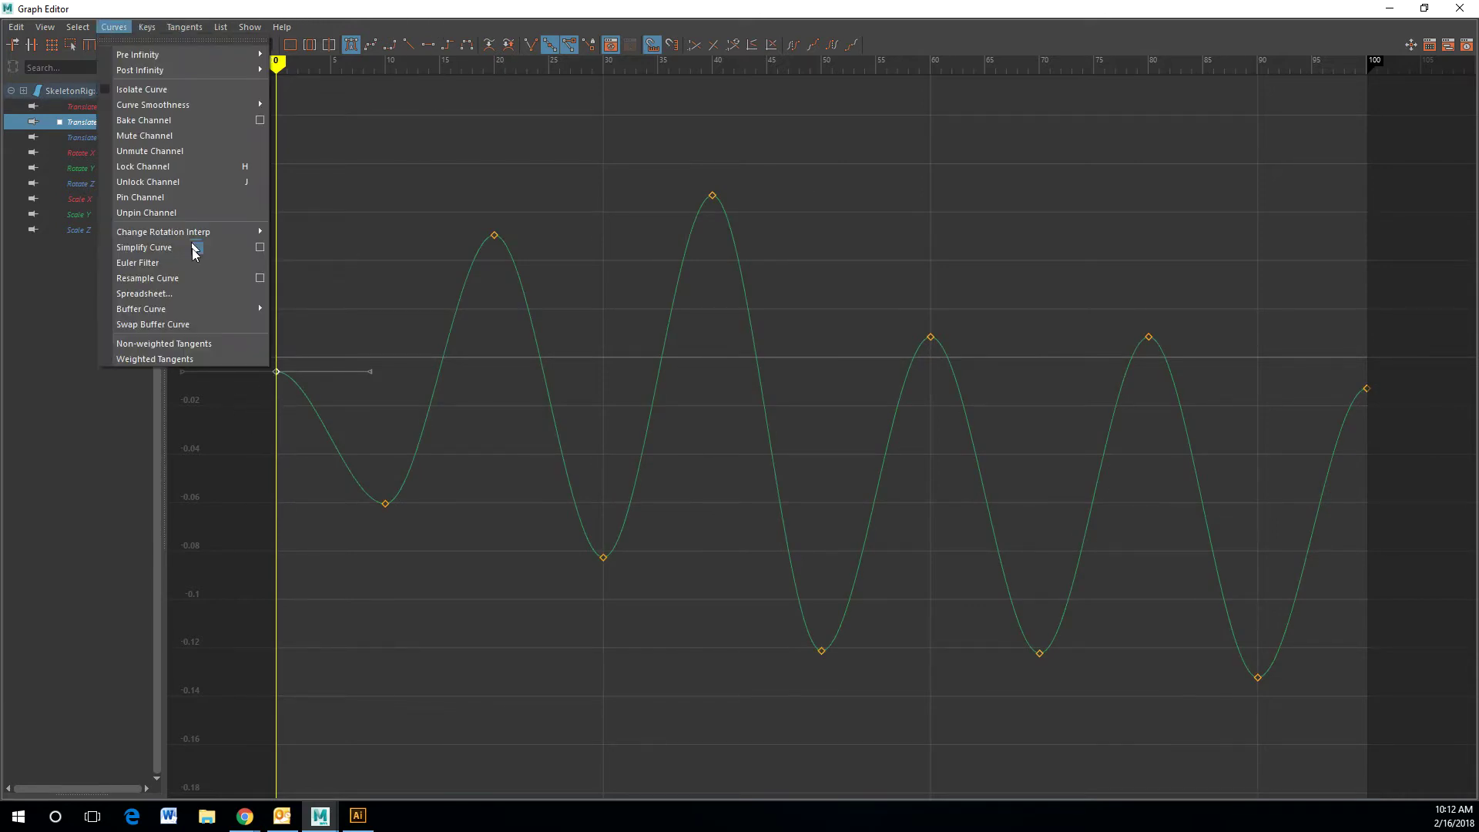
pyautogui.click(185, 357)
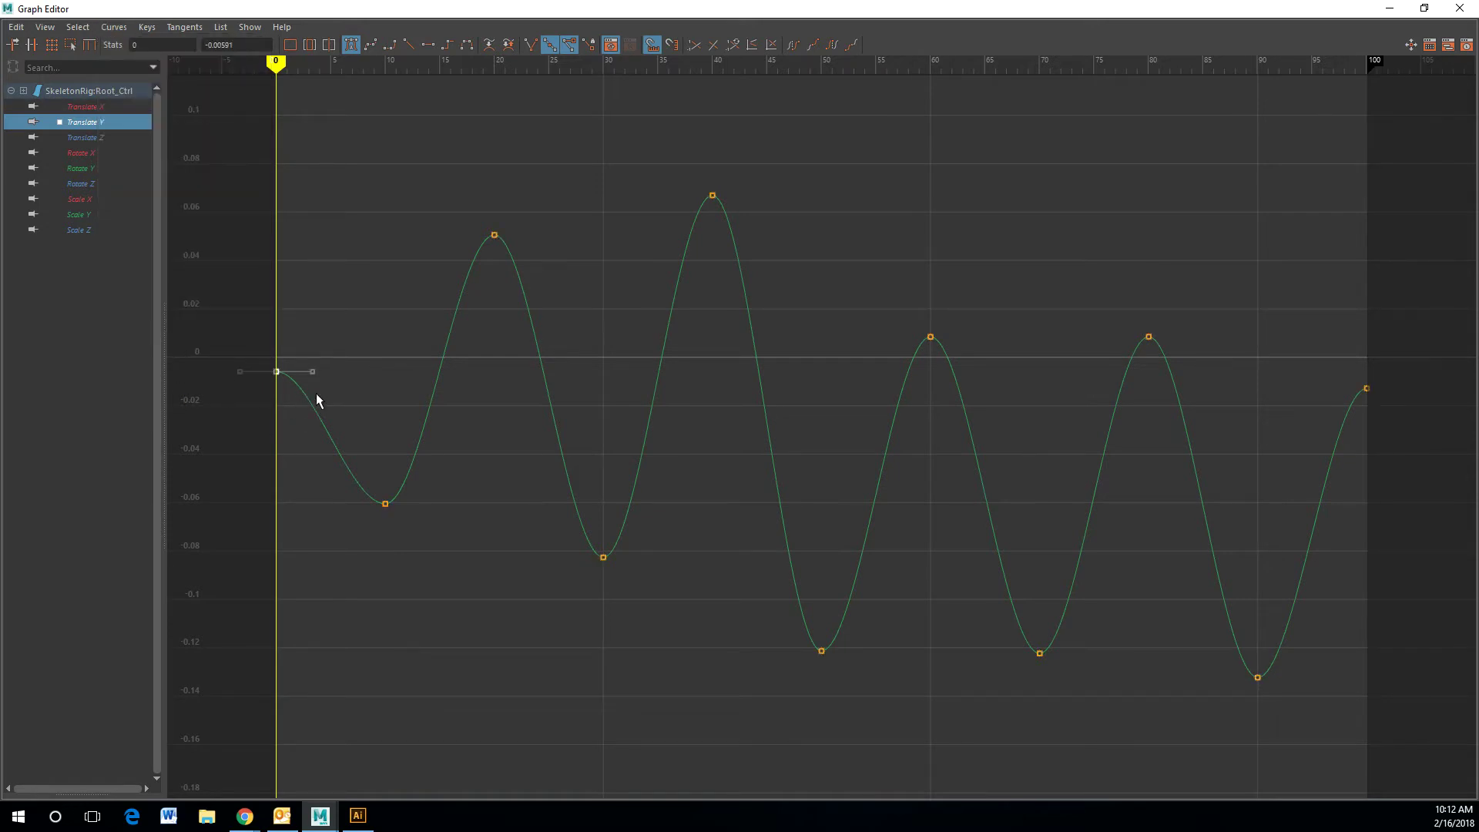
pyautogui.click(168, 29)
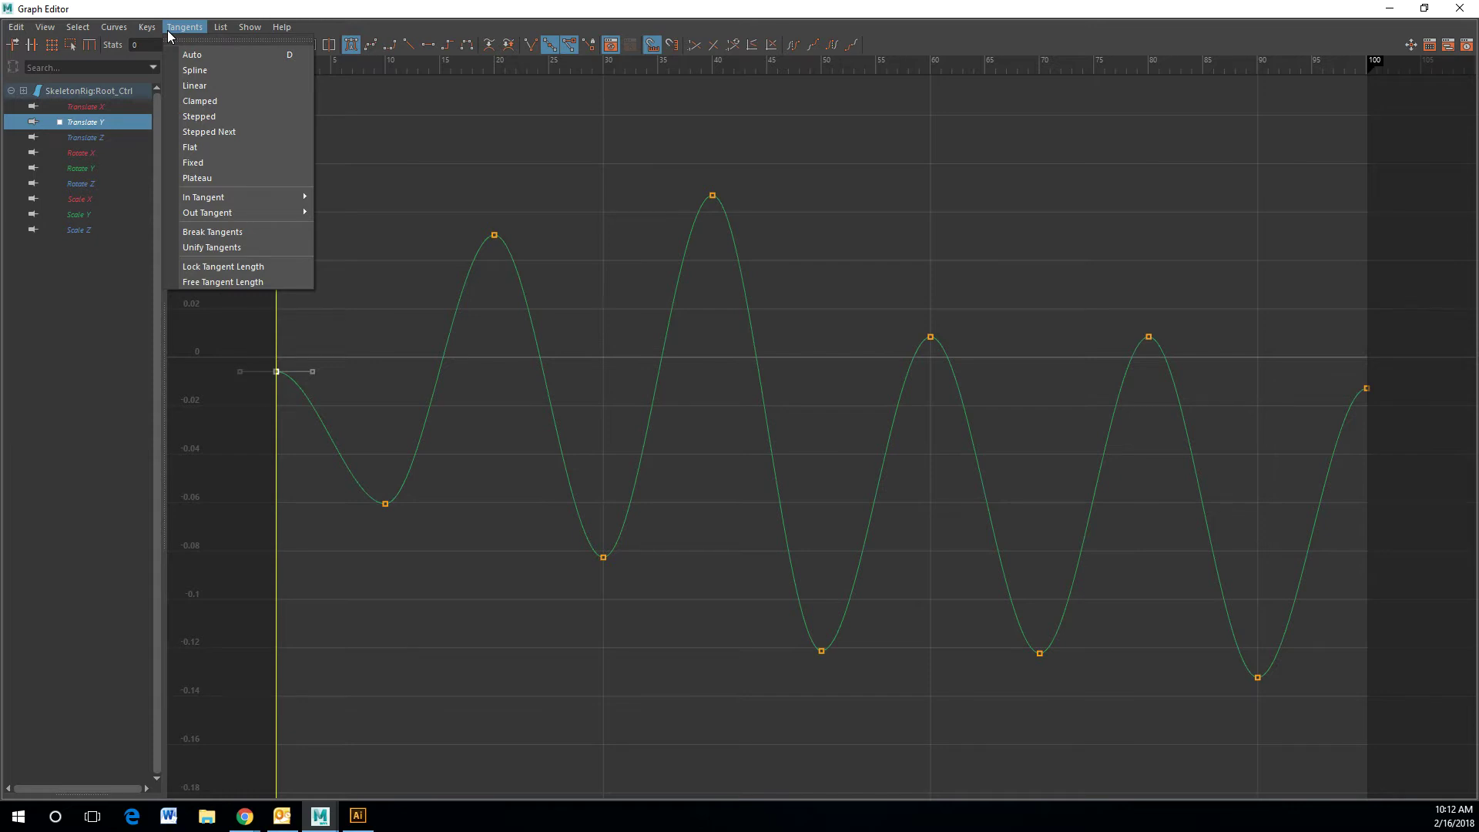
pyautogui.click(212, 88)
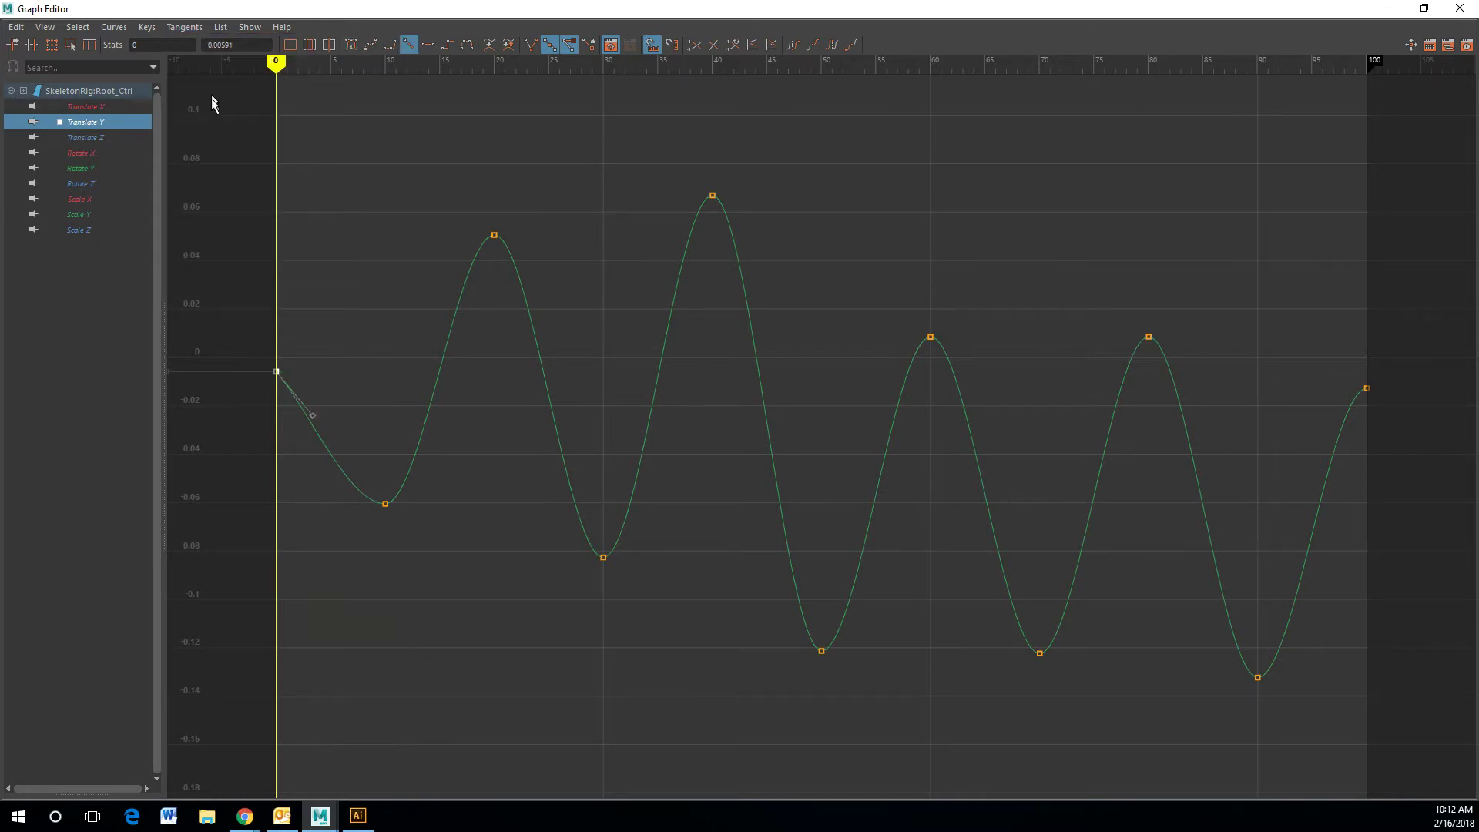
# Try to reshape the frame 0 key's outgoing tangent handle, undoing each adjustment
pyautogui.click(309, 418)
pyautogui.moveTo(309, 418); pyautogui.dragTo(307, 418, button='middle')
pyautogui.hotkey('ctrl', 'z')
pyautogui.click(311, 418)
pyautogui.hotkey('ctrl', 'z')
pyautogui.click(299, 405)
pyautogui.click(277, 371)
pyautogui.moveTo(312, 417); pyautogui.dragTo(317, 423)
pyautogui.hotkey('ctrl', 'z')
# Break the tangents of the frame 0 key on the Translate Y curve and steepen its outgoing handle slightly
pyautogui.click(148, 27)
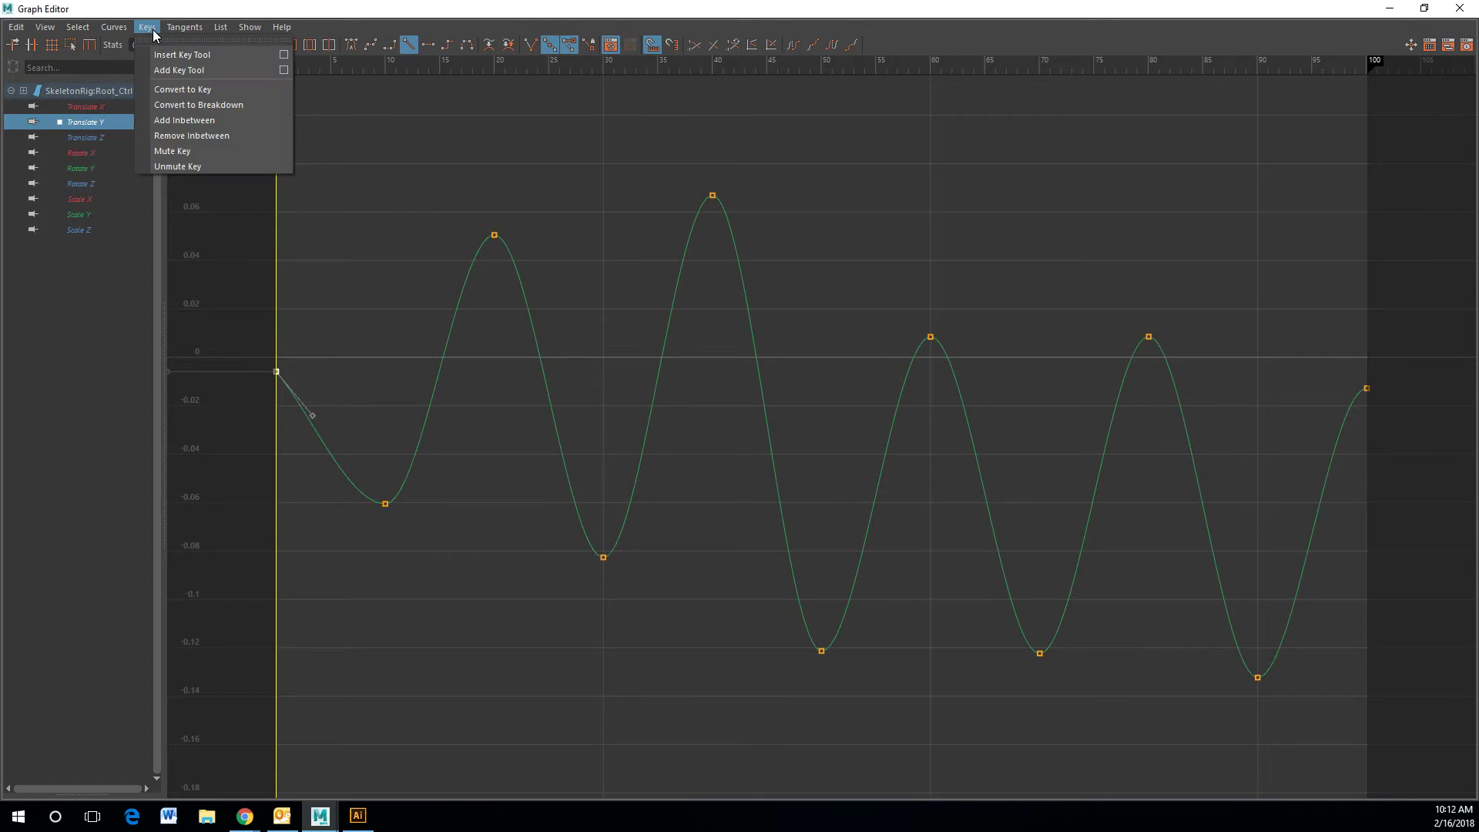
pyautogui.click(114, 27)
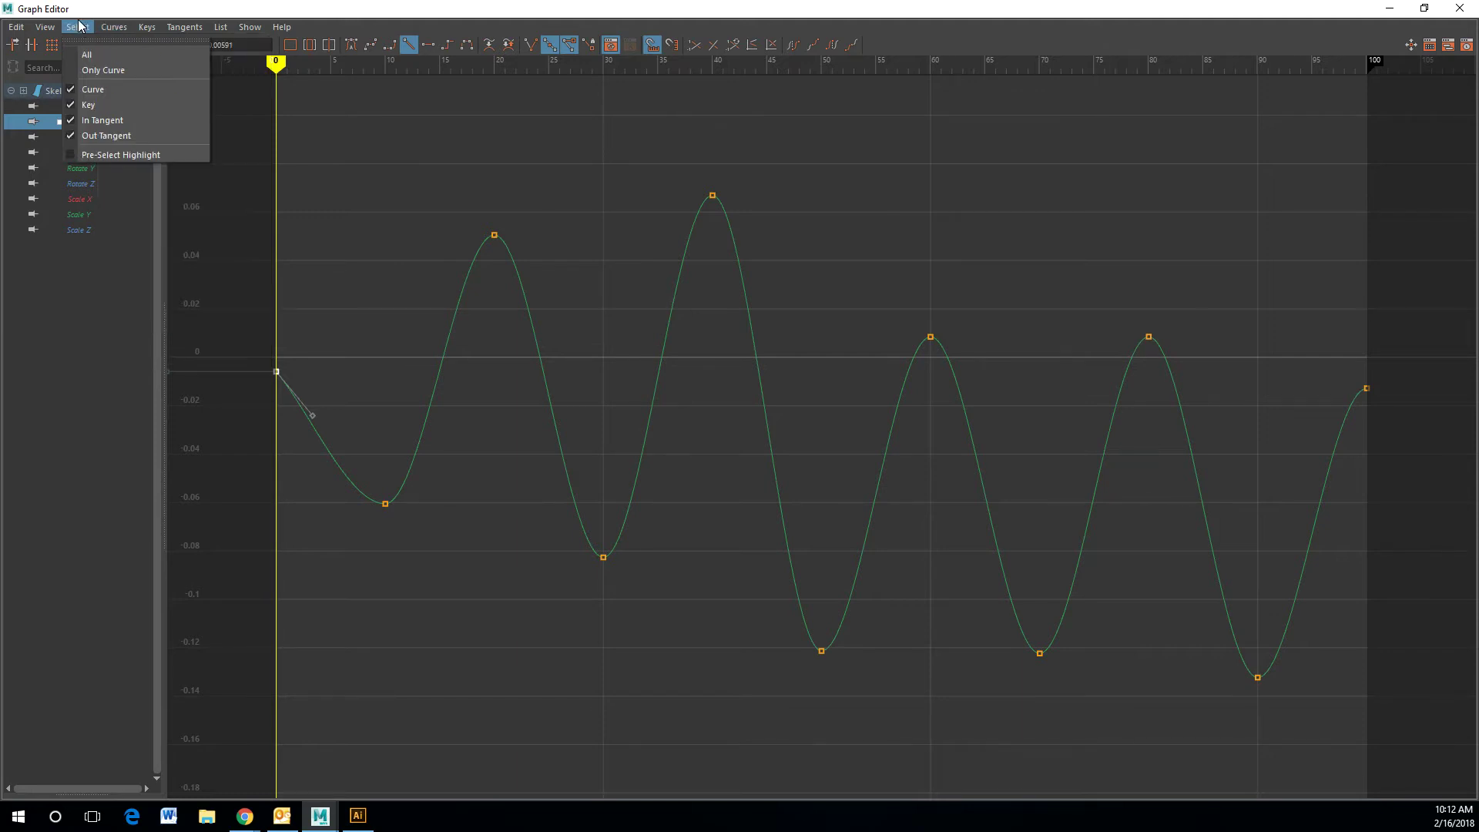
pyautogui.moveTo(147, 28)
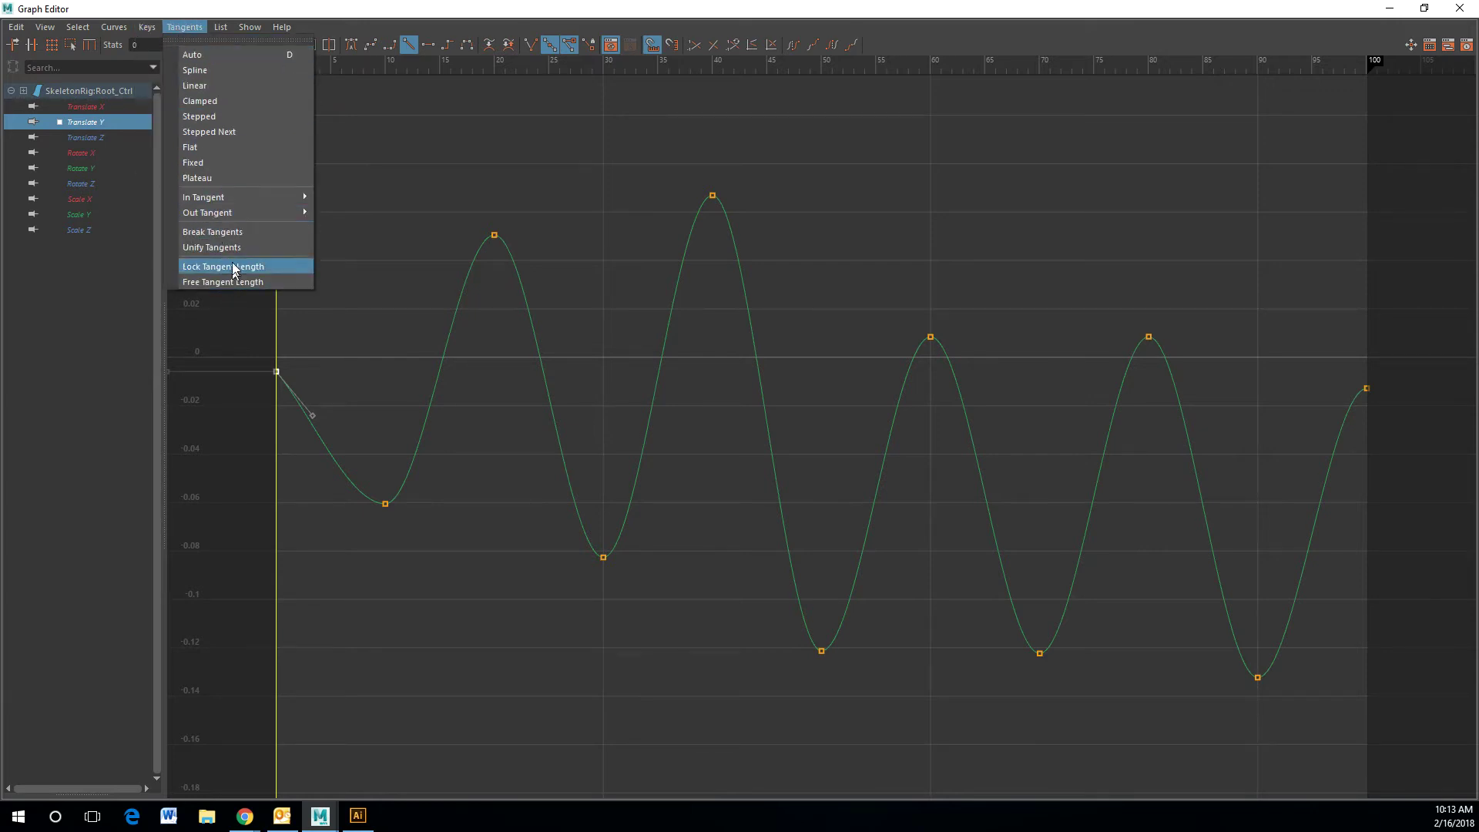
pyautogui.click(238, 236)
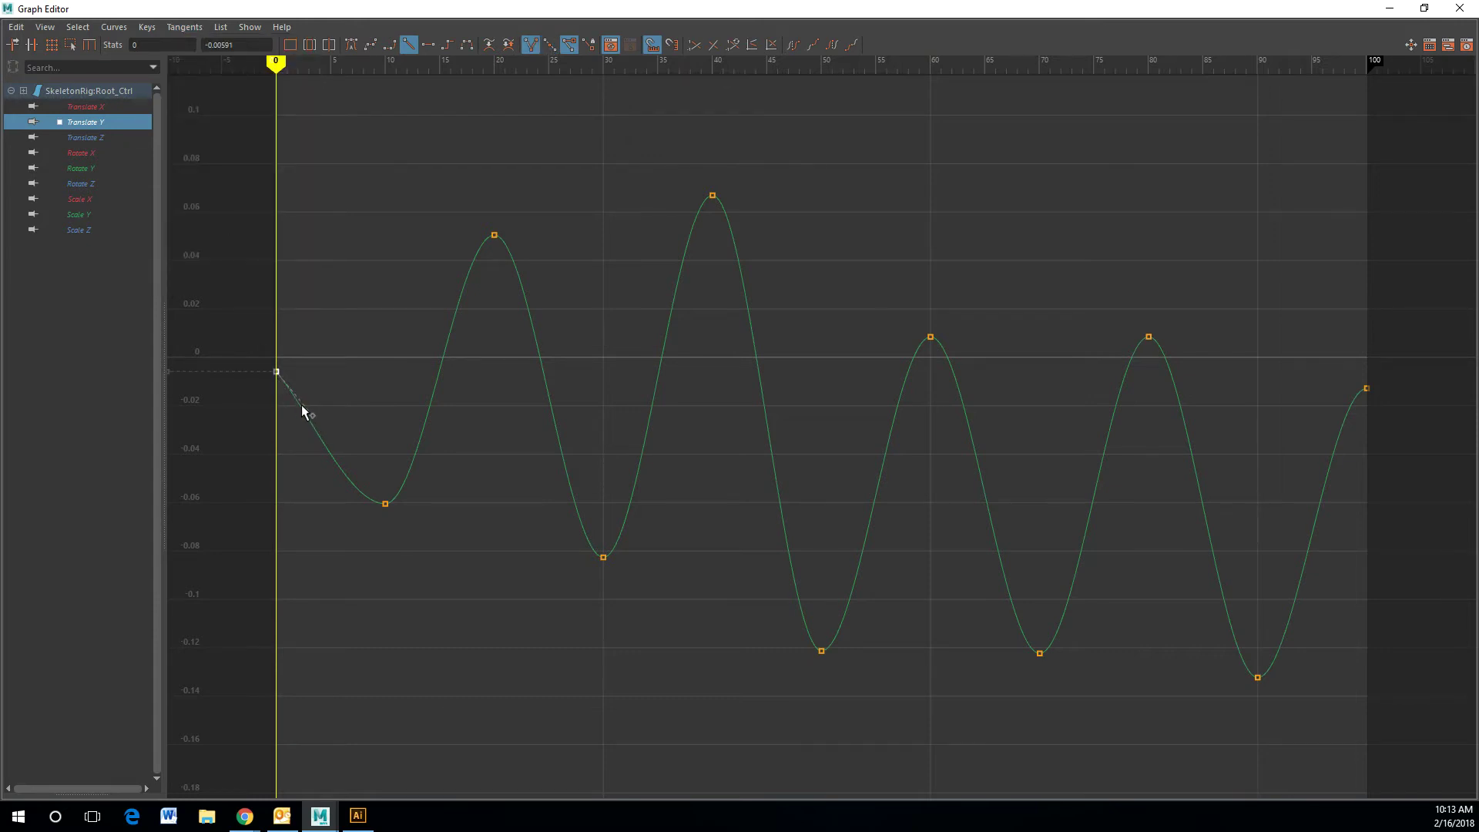
pyautogui.moveTo(313, 416); pyautogui.dragTo(305, 431)
# Adjust the tangent handles of the Translate Y keys at frames 10 and 20 slightly
pyautogui.click(384, 503)
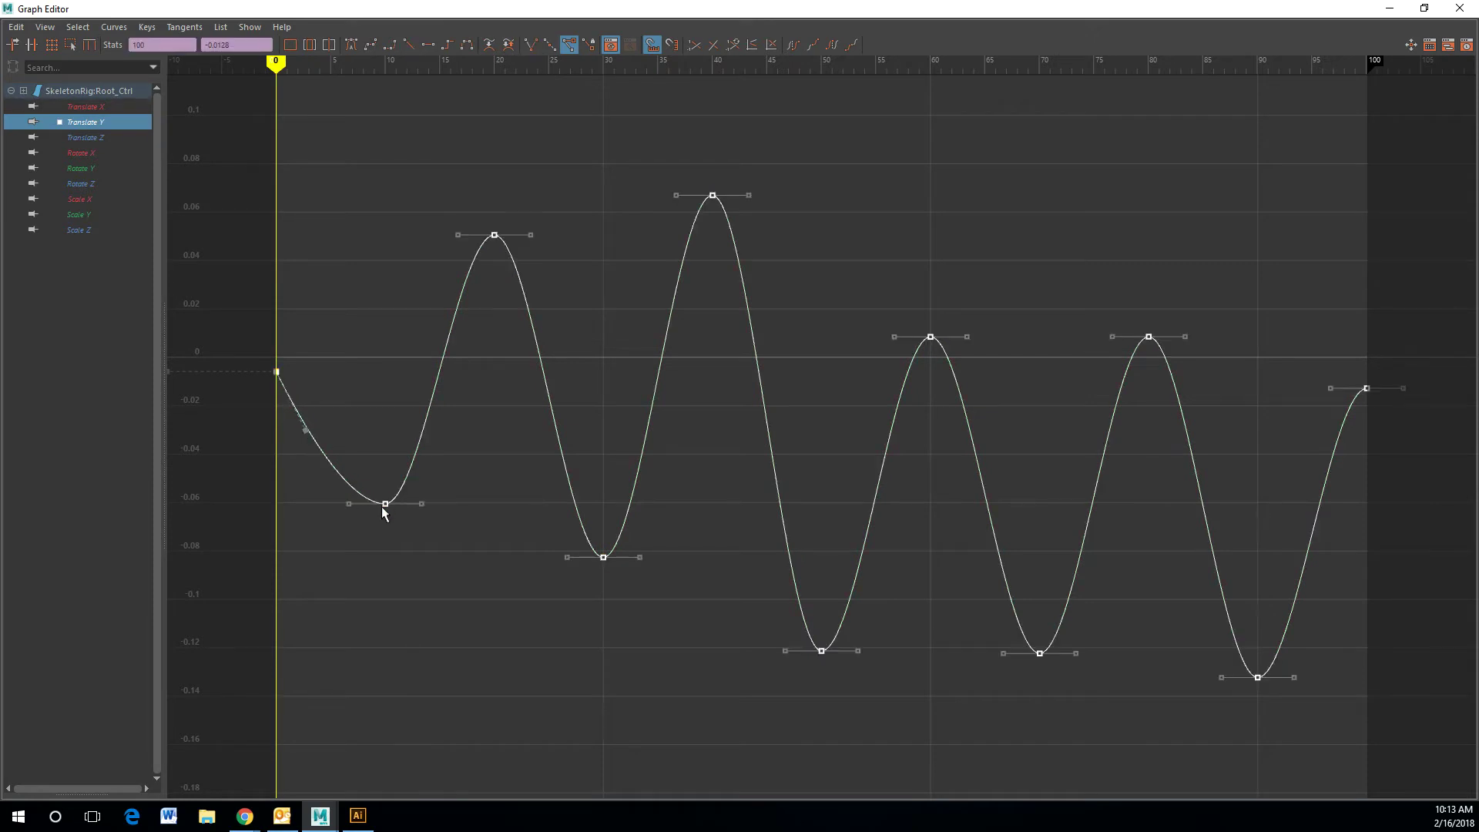
pyautogui.moveTo(348, 510); pyautogui.dragTo(371, 490)
pyautogui.hotkey('ctrl', 'z')
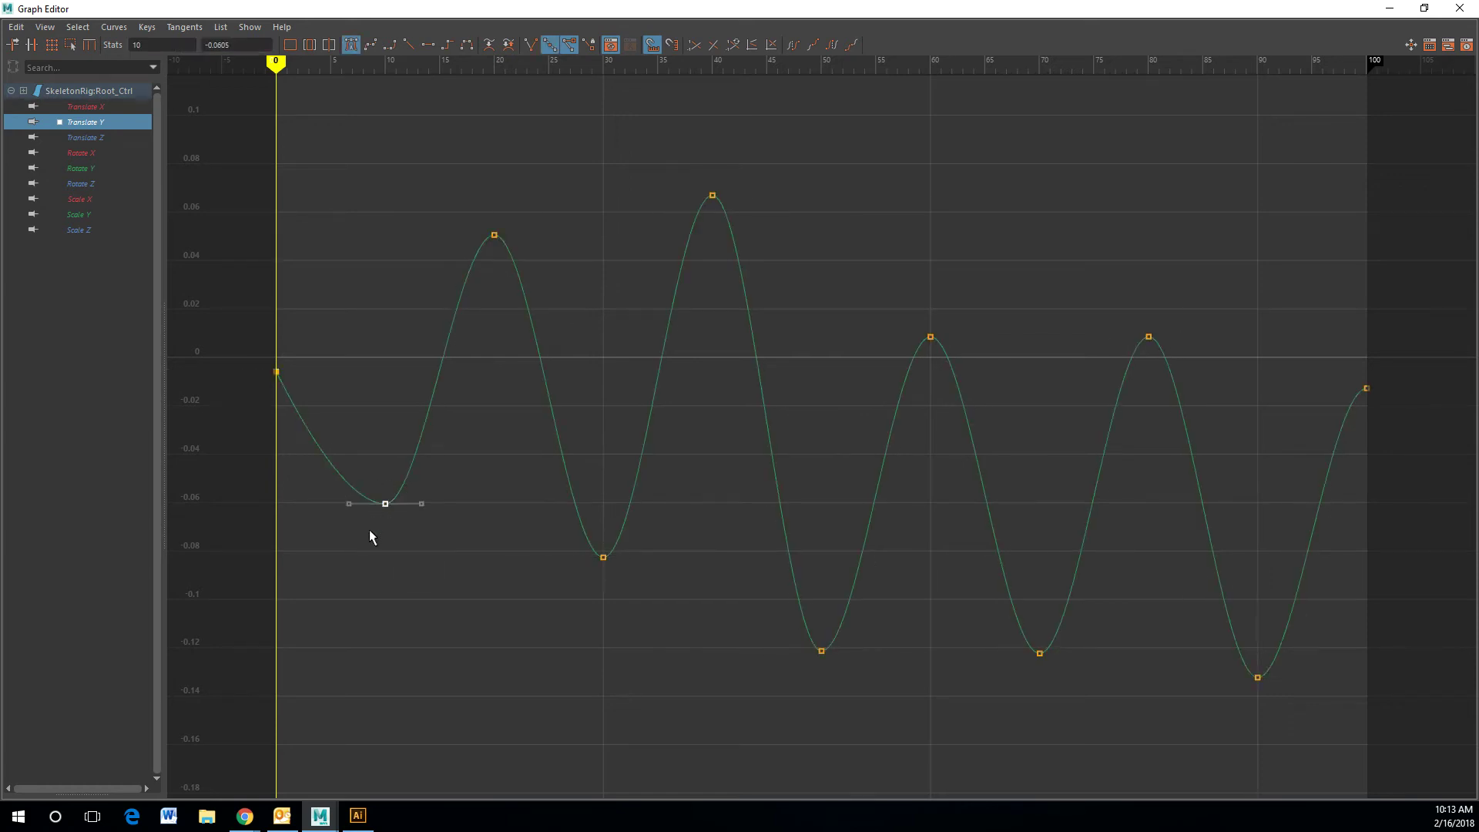
pyautogui.click(422, 437)
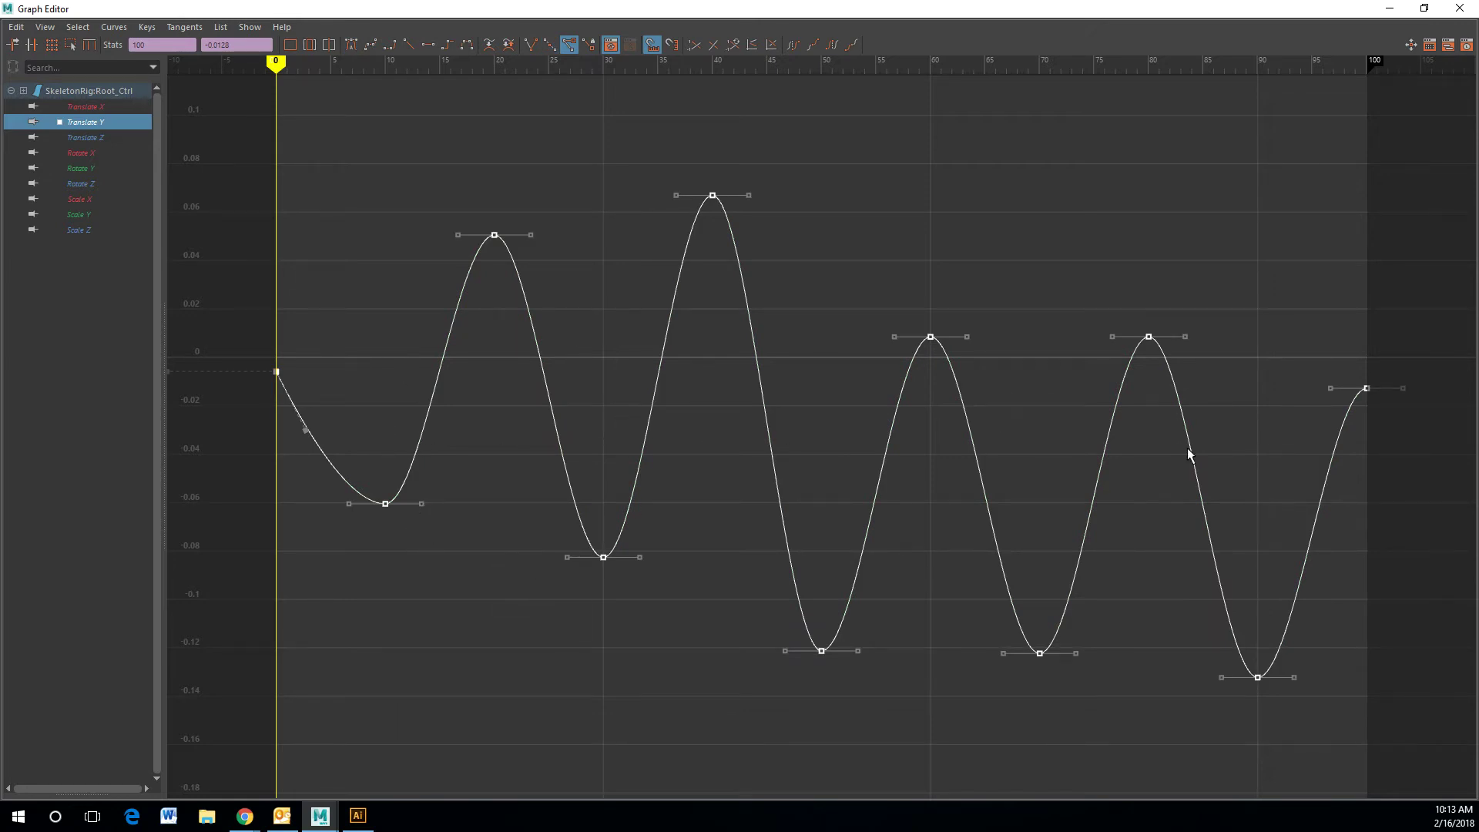
pyautogui.moveTo(364, 469); pyautogui.dragTo(432, 503)
pyautogui.click(496, 235)
pyautogui.moveTo(464, 232)
pyautogui.mouseDown()
pyautogui.moveTo(446, 232)
pyautogui.moveTo(462, 233)
pyautogui.mouseUp()
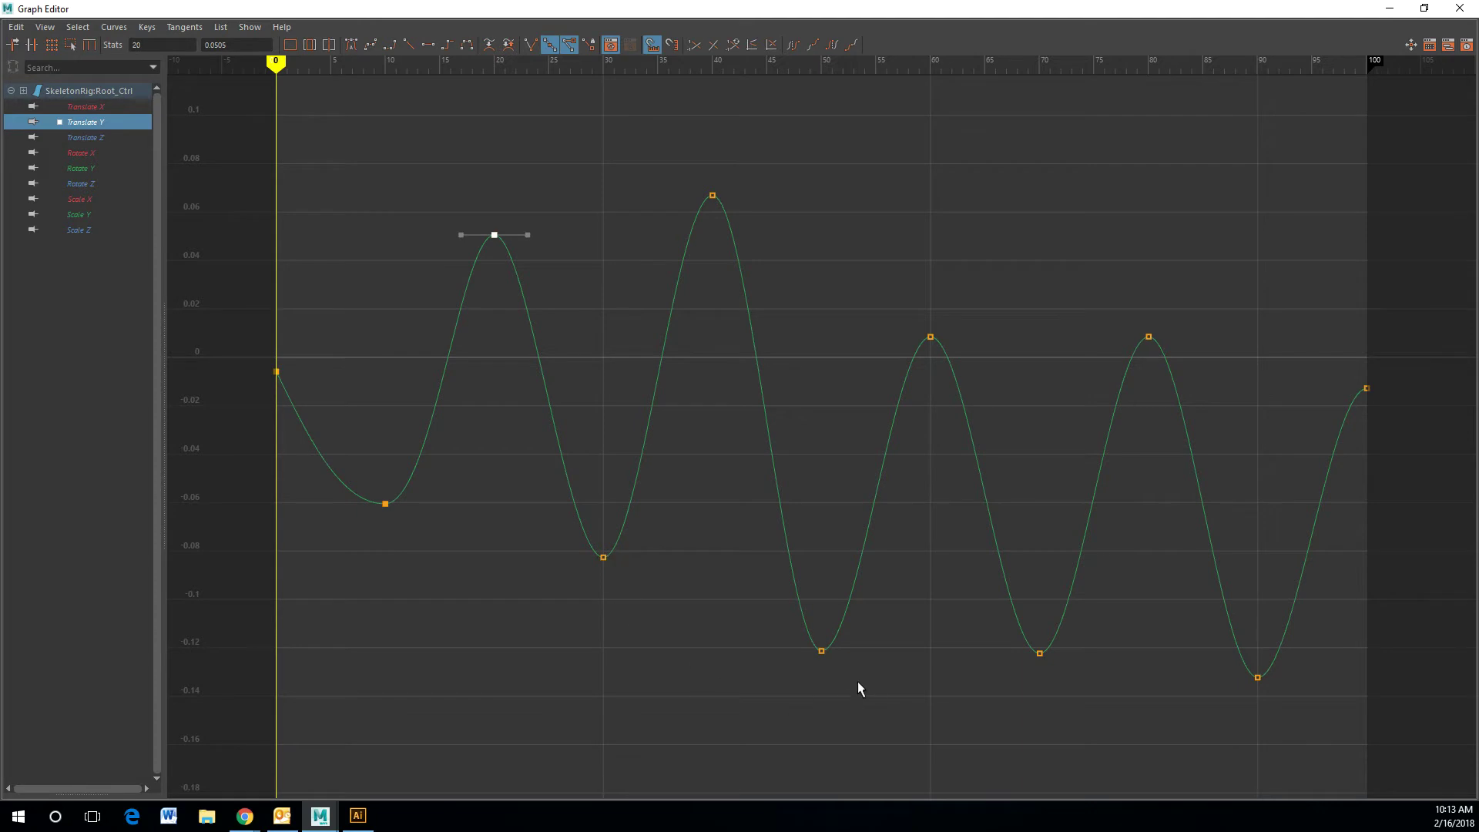
# Float the Graph Editor over the viewport with the frame 90 key selected and preview the walk animation
pyautogui.moveTo(1271, 692); pyautogui.dragTo(1235, 673)
pyautogui.click(1424, 9)
pyautogui.moveTo(1050, 192); pyautogui.dragTo(1072, 141)
pyautogui.hotkey('alt', 'v')
pyautogui.hotkey('alt', 'v')
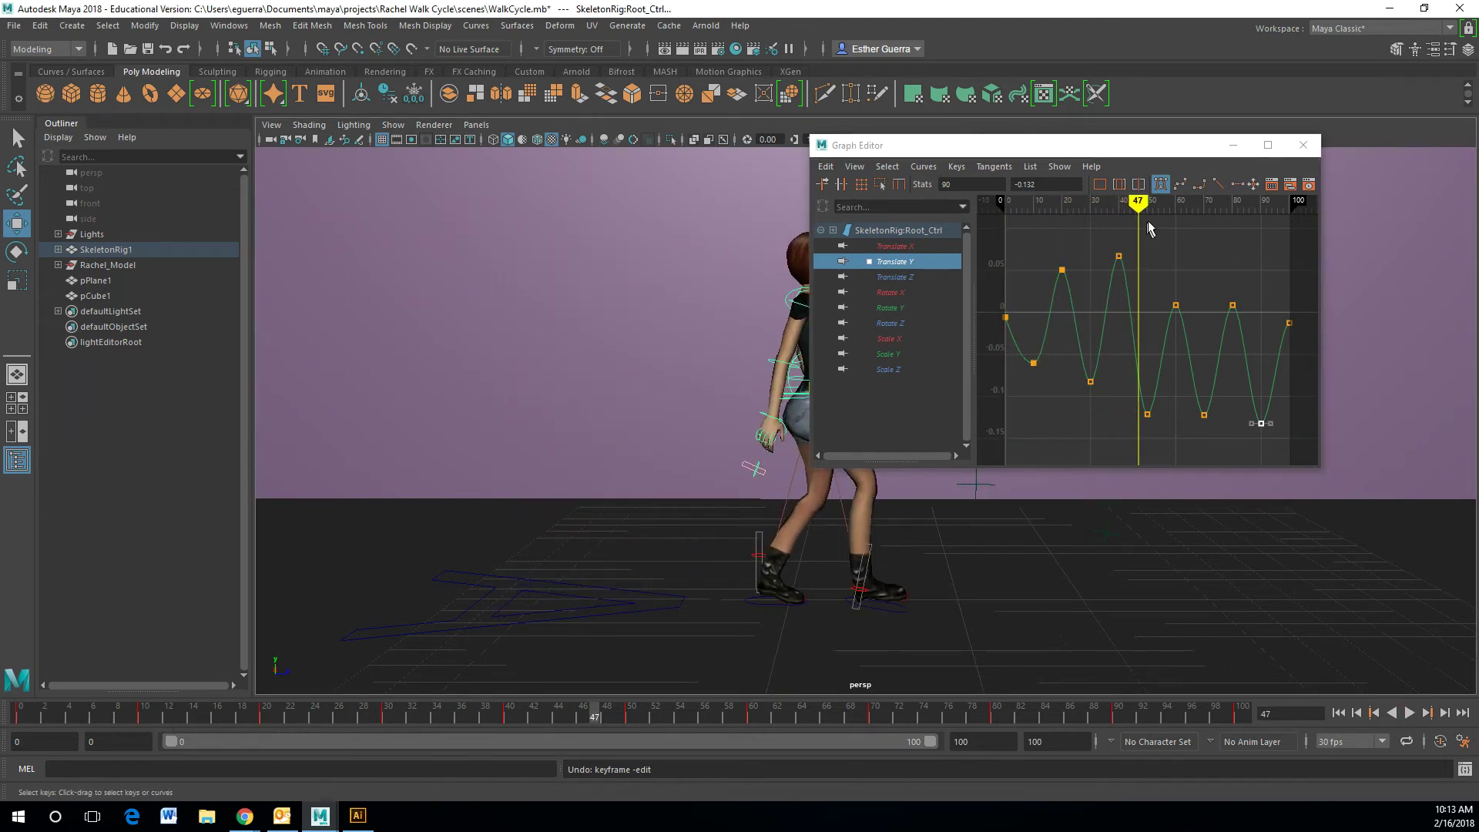
# Move to frame 90 and raise its Translate Y key to -0.122, level with the low point at frame 70
pyautogui.moveTo(1133, 153); pyautogui.dragTo(432, 152)
pyautogui.moveTo(591, 715); pyautogui.dragTo(1117, 741)
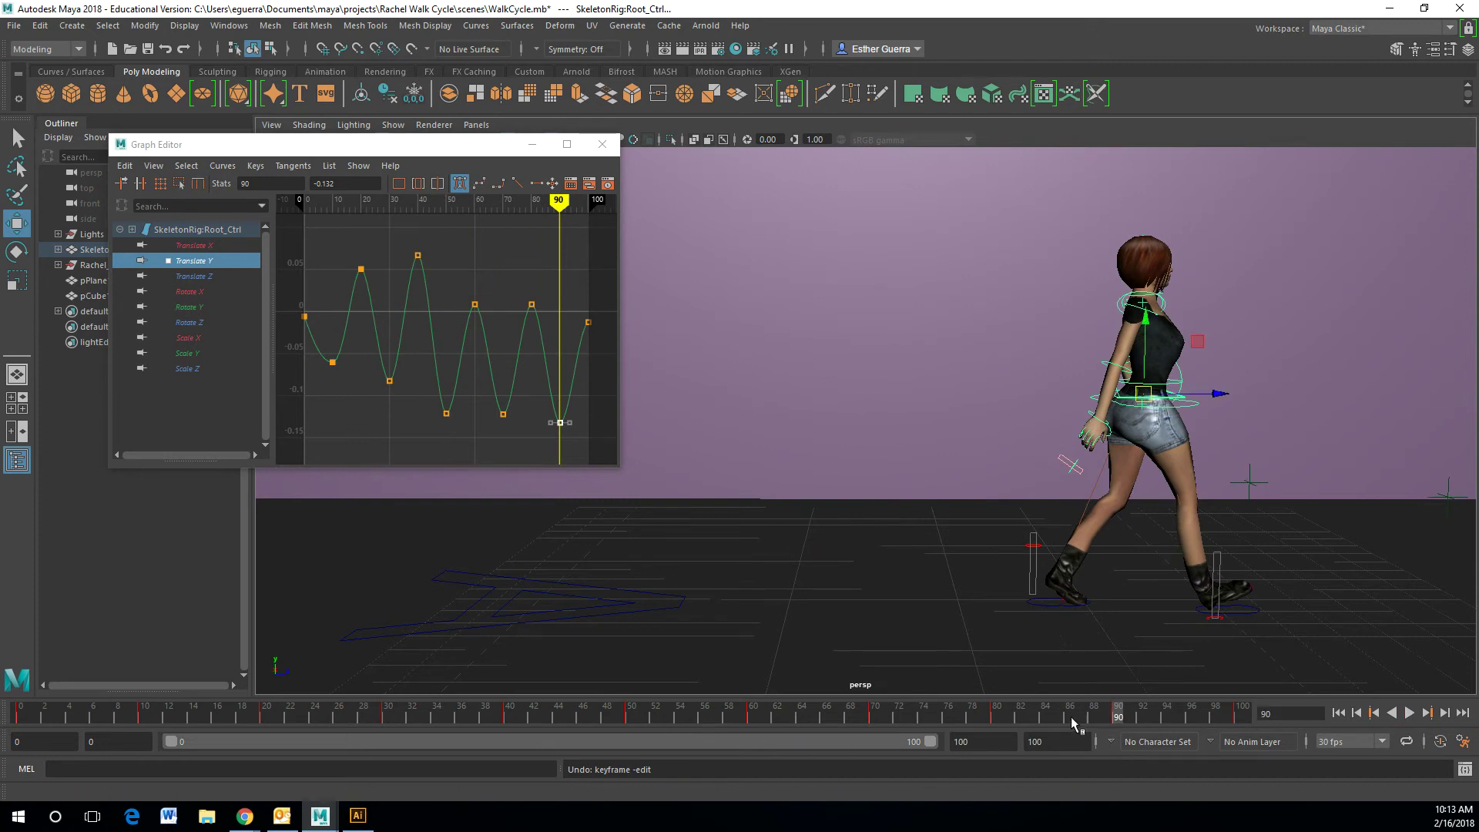
pyautogui.scroll(3, 577, 404)
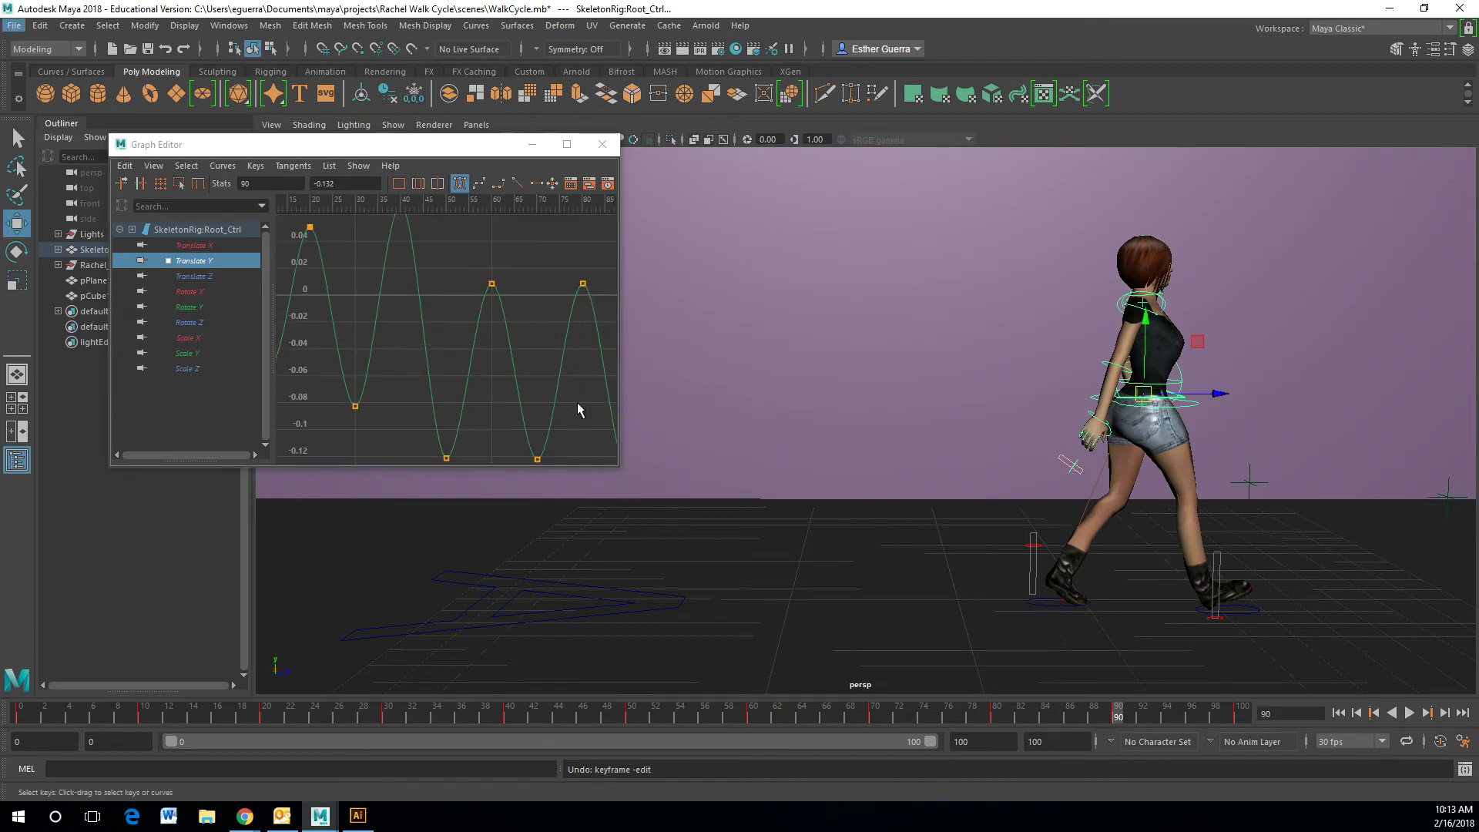
pyautogui.keyDown('alt'); pyautogui.moveTo(578, 404); pyautogui.dragTo(389, 346, button='middle'); pyautogui.keyUp('alt')
pyautogui.scroll(5, 452, 420)
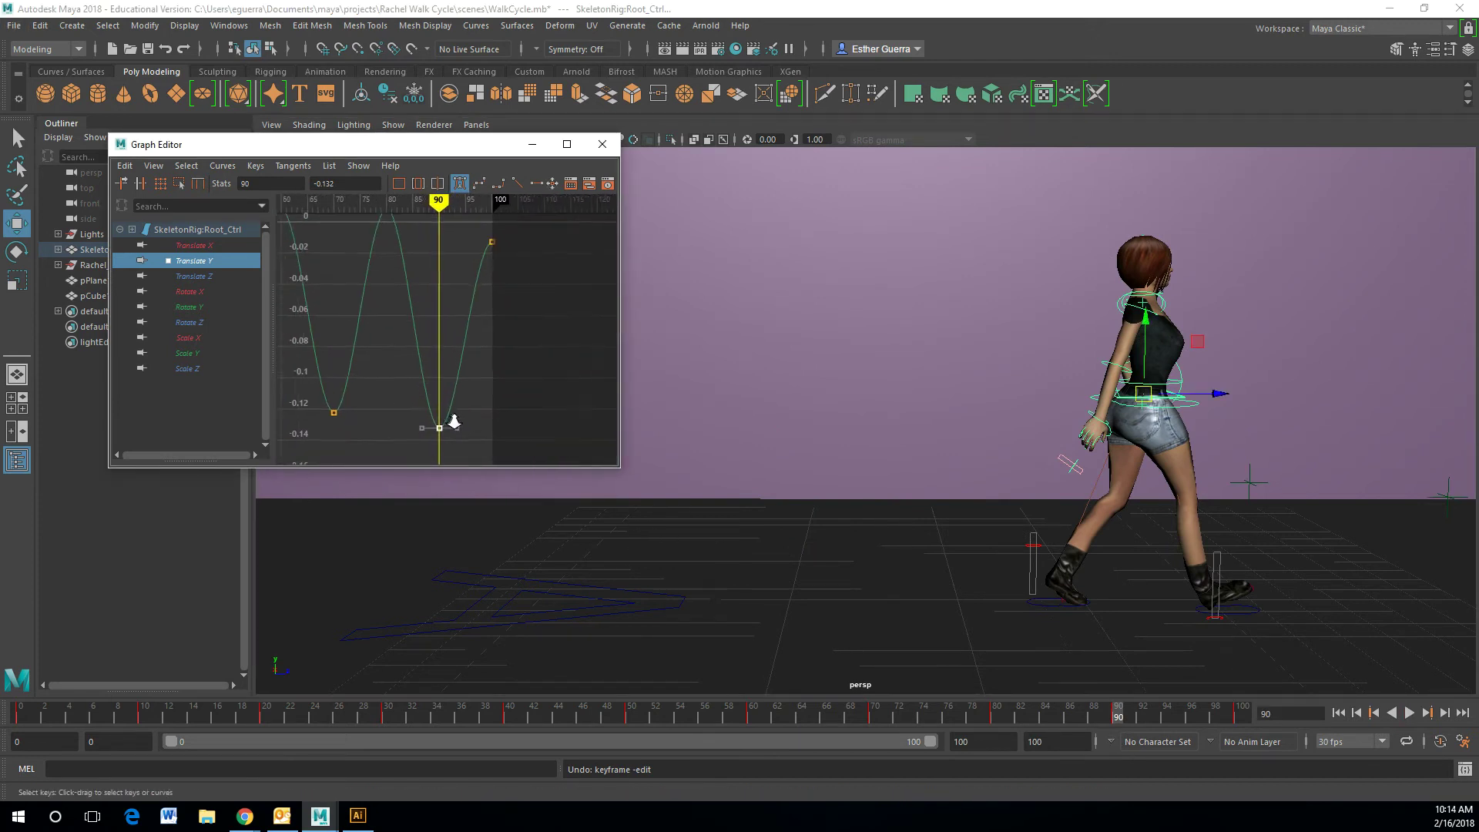
pyautogui.keyDown('alt'); pyautogui.moveTo(472, 444); pyautogui.dragTo(499, 319, button='middle'); pyautogui.keyUp('alt')
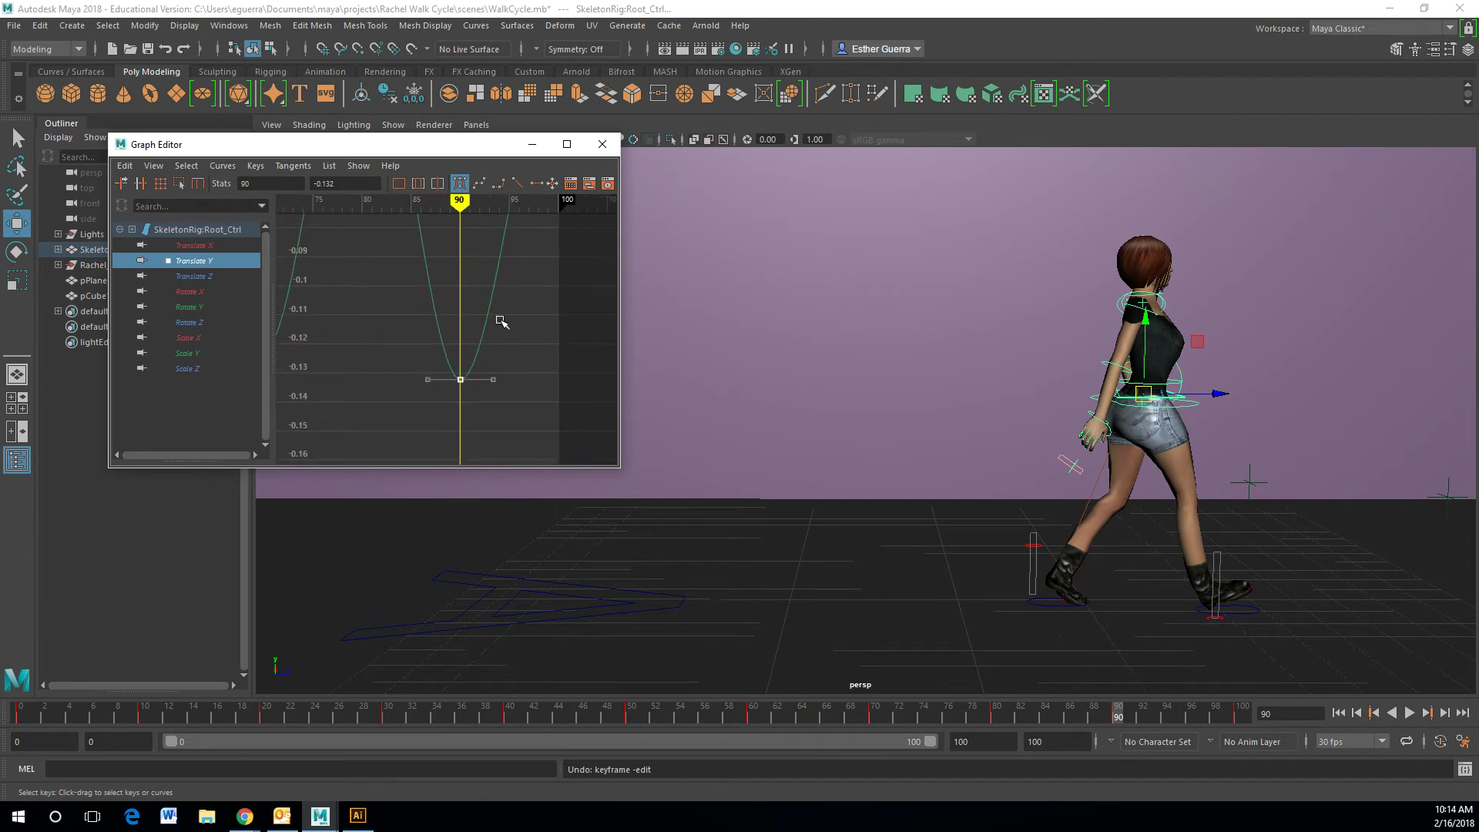
pyautogui.keyDown('alt'); pyautogui.moveTo(450, 429); pyautogui.dragTo(512, 354, button='middle'); pyautogui.keyUp('alt')
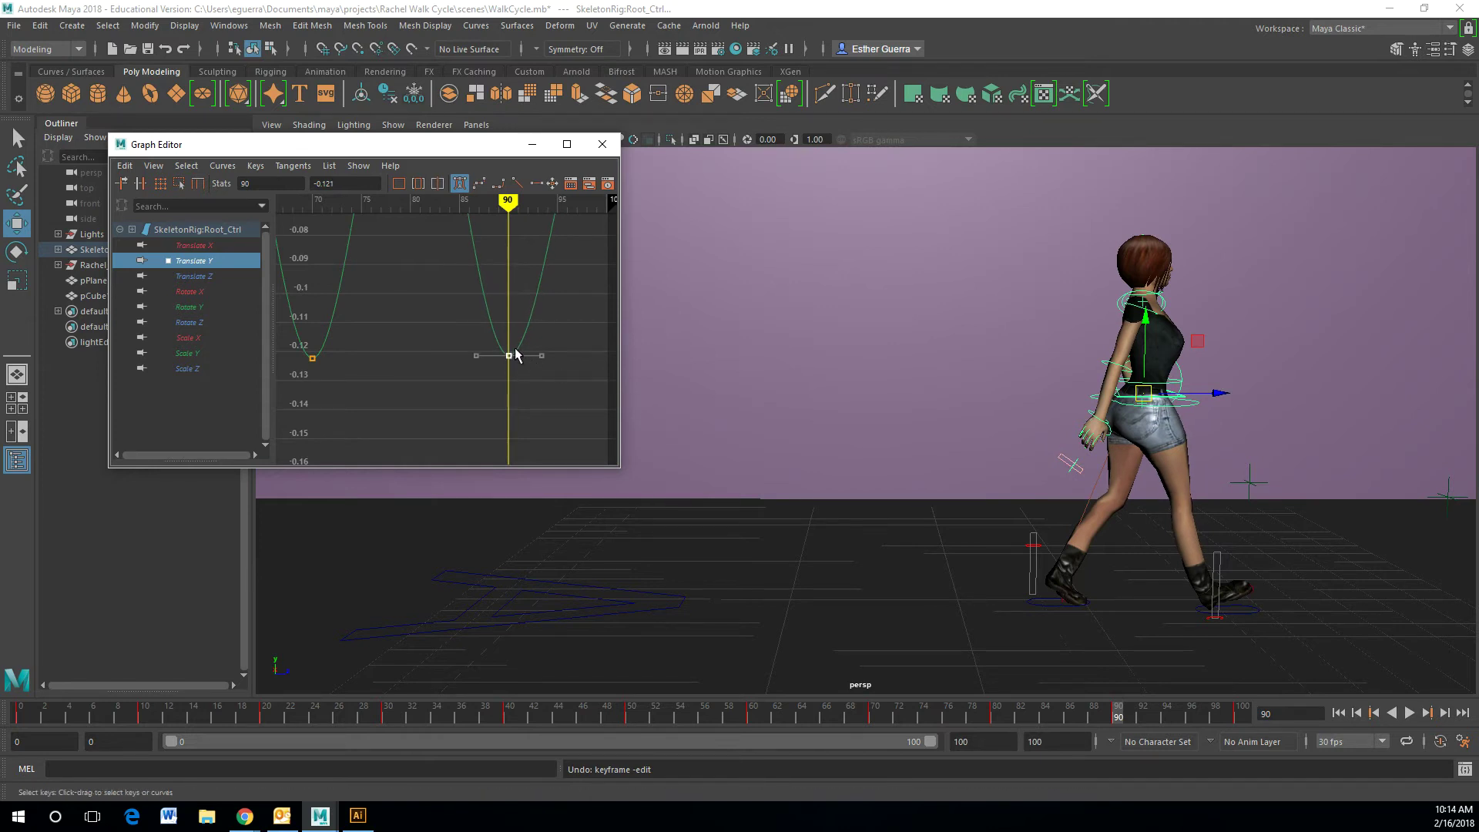
pyautogui.keyDown('shift'); pyautogui.moveTo(508, 356); pyautogui.dragTo(507, 359, button='middle'); pyautogui.keyUp('shift')
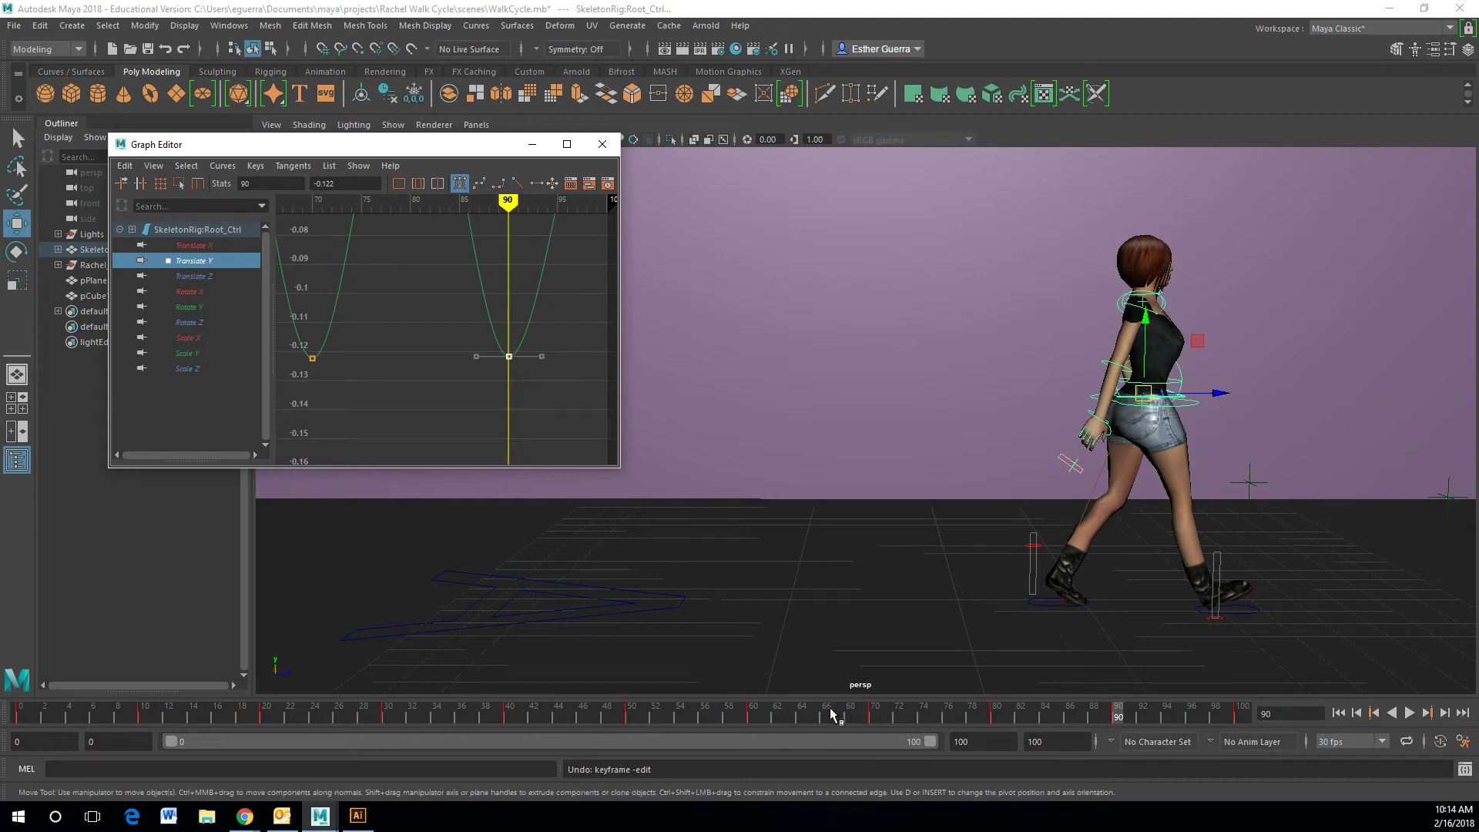
# Move to frame 30 and lower its Translate Y key to -0.12, about level with the low point at frame 50
pyautogui.click(901, 717)
pyautogui.moveTo(903, 718); pyautogui.dragTo(657, 755)
pyautogui.keyDown('alt'); pyautogui.moveTo(378, 331); pyautogui.dragTo(574, 385, button='middle'); pyautogui.keyUp('alt')
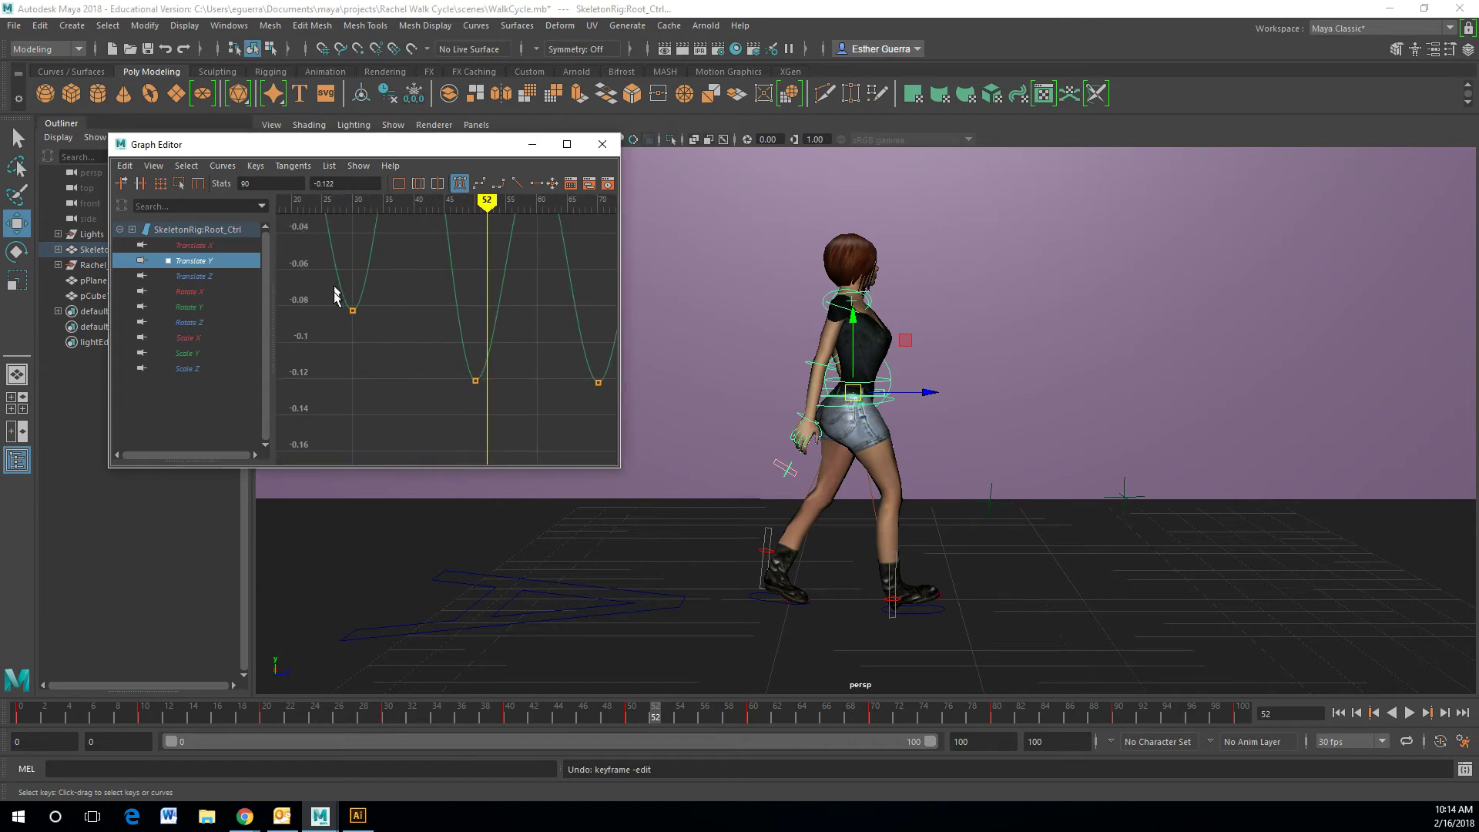
pyautogui.moveTo(453, 150); pyautogui.dragTo(1192, 170)
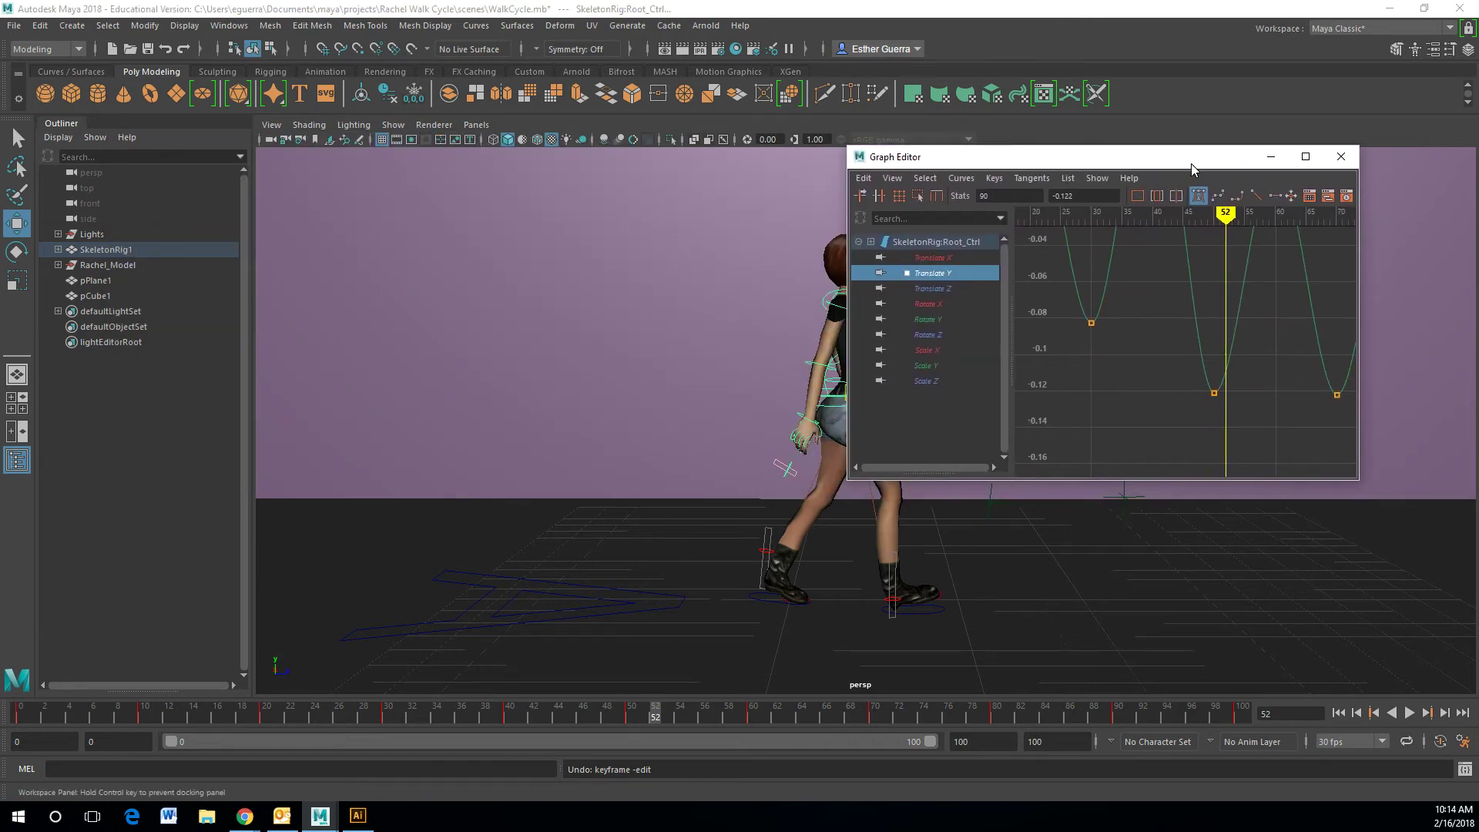
pyautogui.moveTo(453, 716)
pyautogui.mouseDown()
pyautogui.moveTo(367, 726)
pyautogui.moveTo(387, 730)
pyautogui.mouseUp()
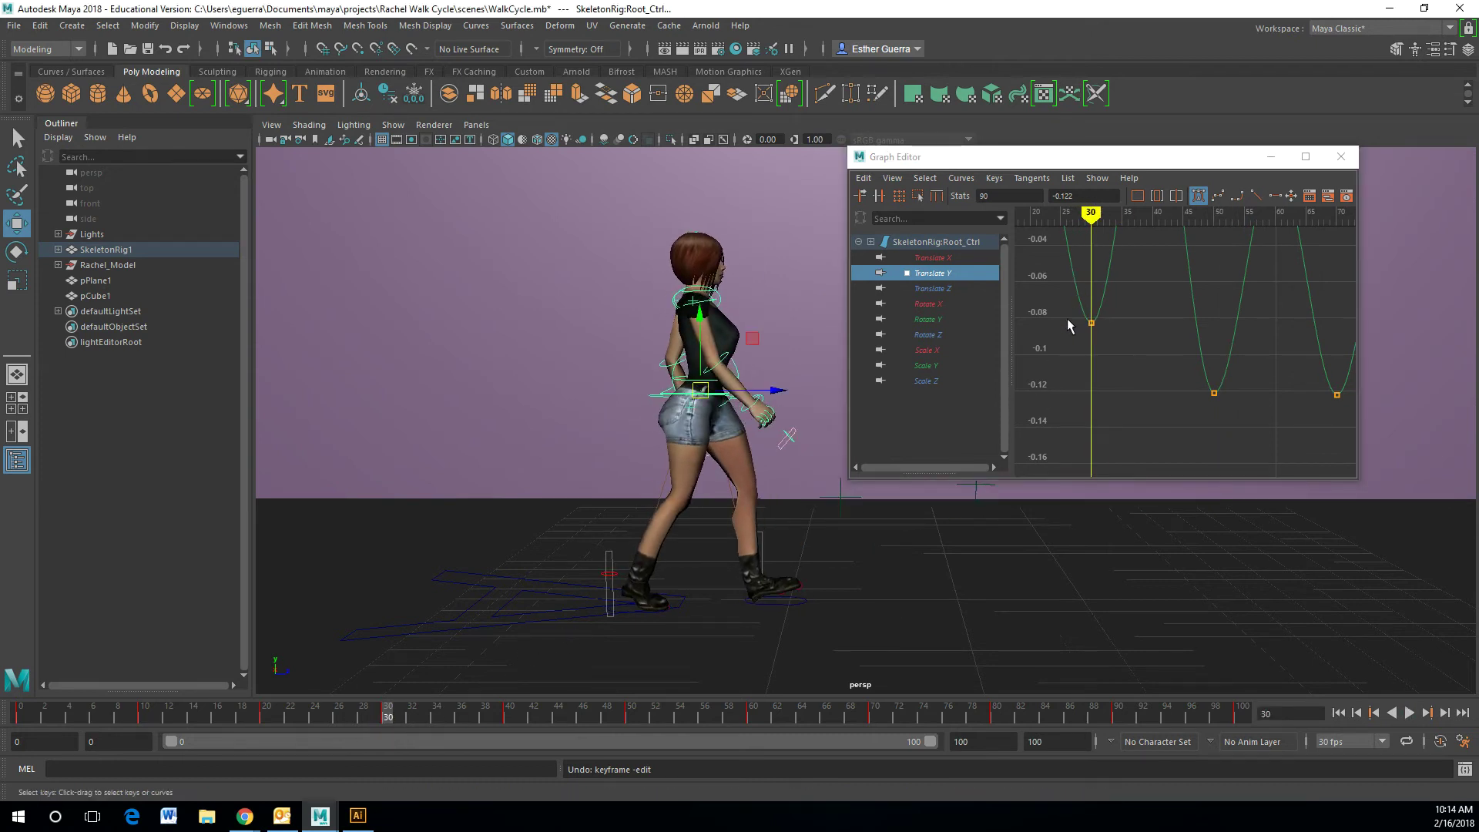
pyautogui.click(1091, 322)
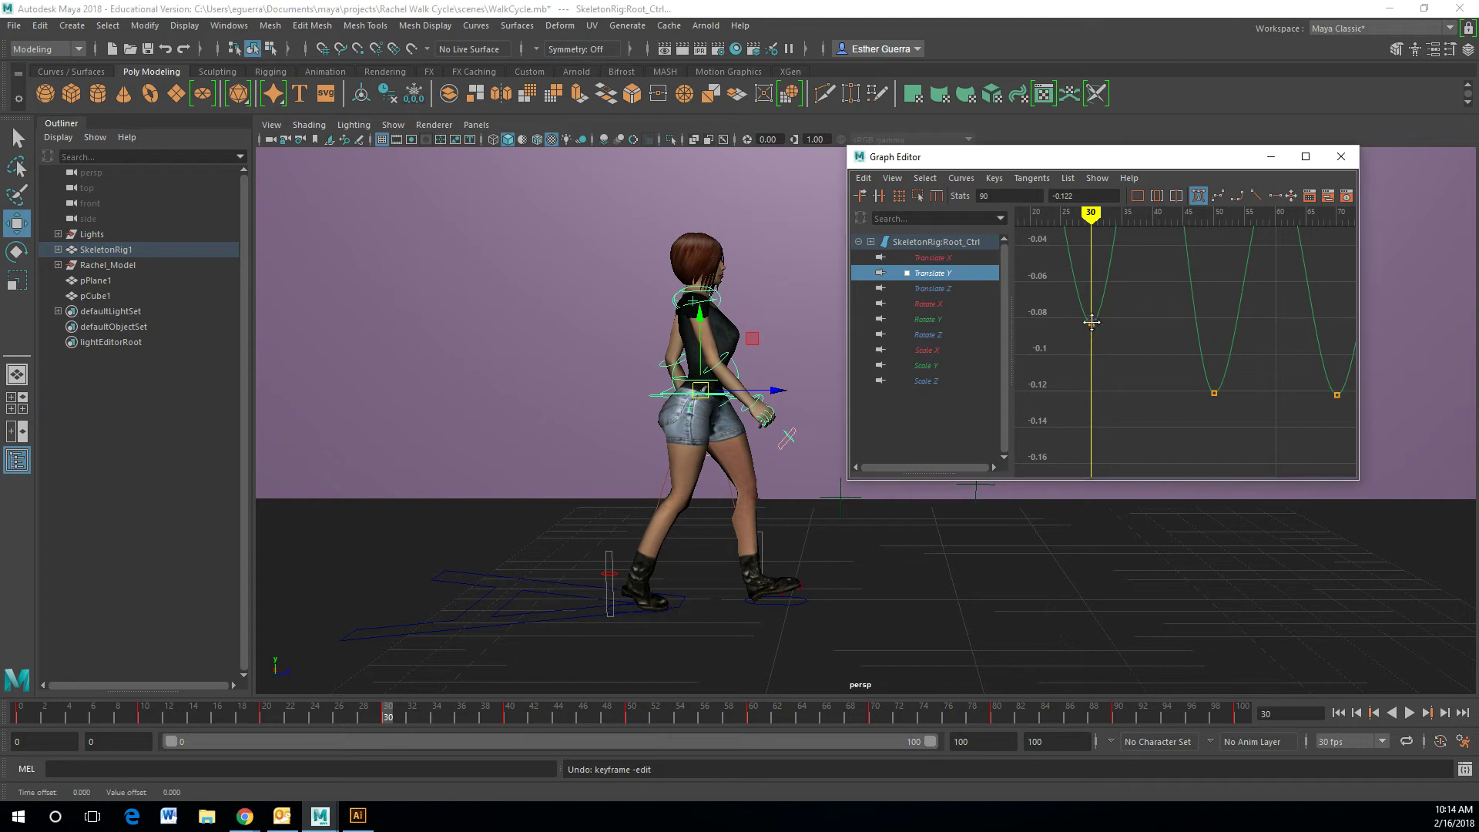
pyautogui.moveTo(1090, 323); pyautogui.dragTo(1090, 385)
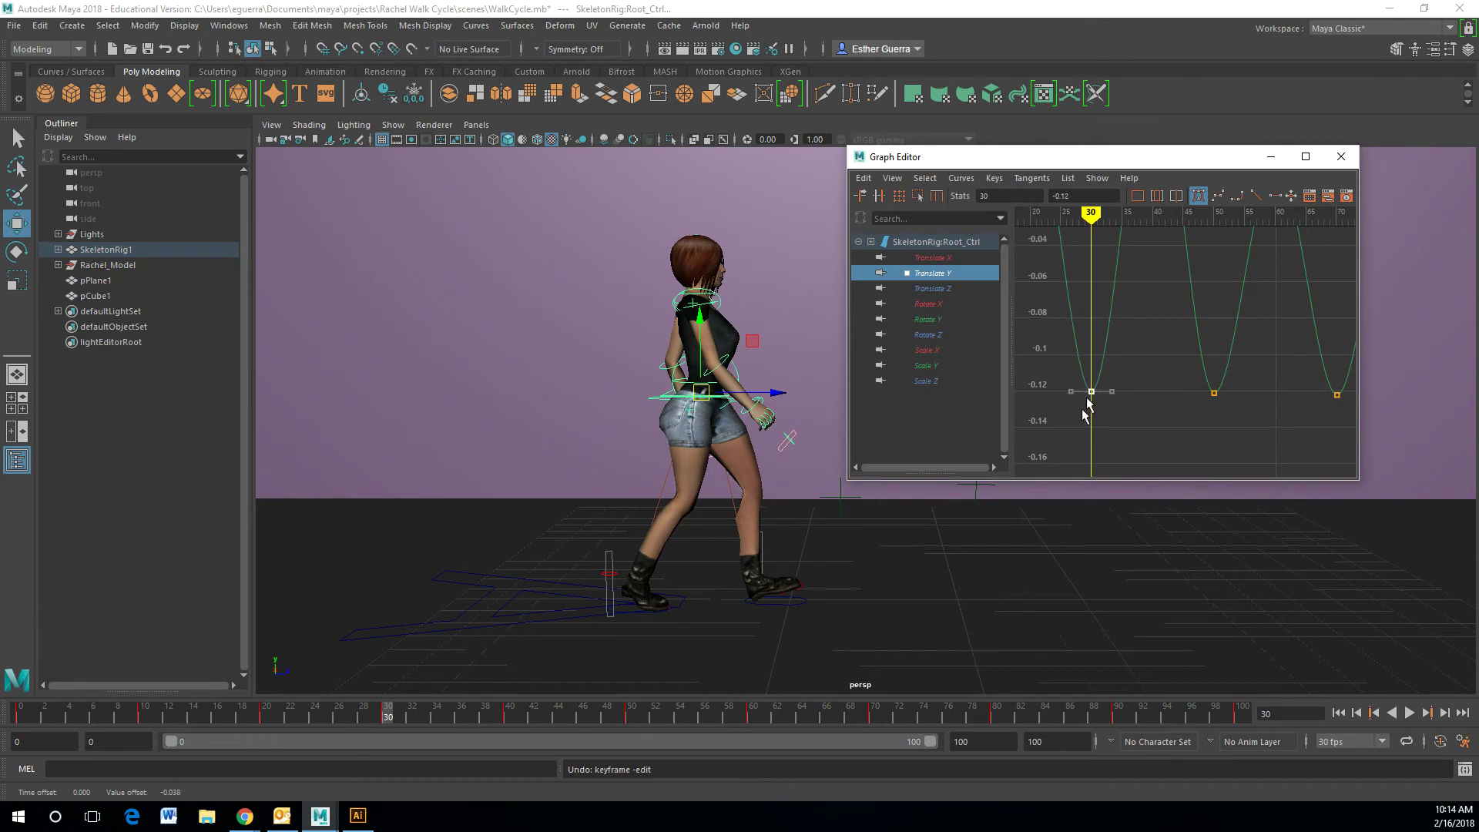
# Play the walk animation from frame 0 with the Graph Editor moved clear of the character
pyautogui.moveTo(391, 719); pyautogui.dragTo(20, 747)
pyautogui.click(1409, 714)
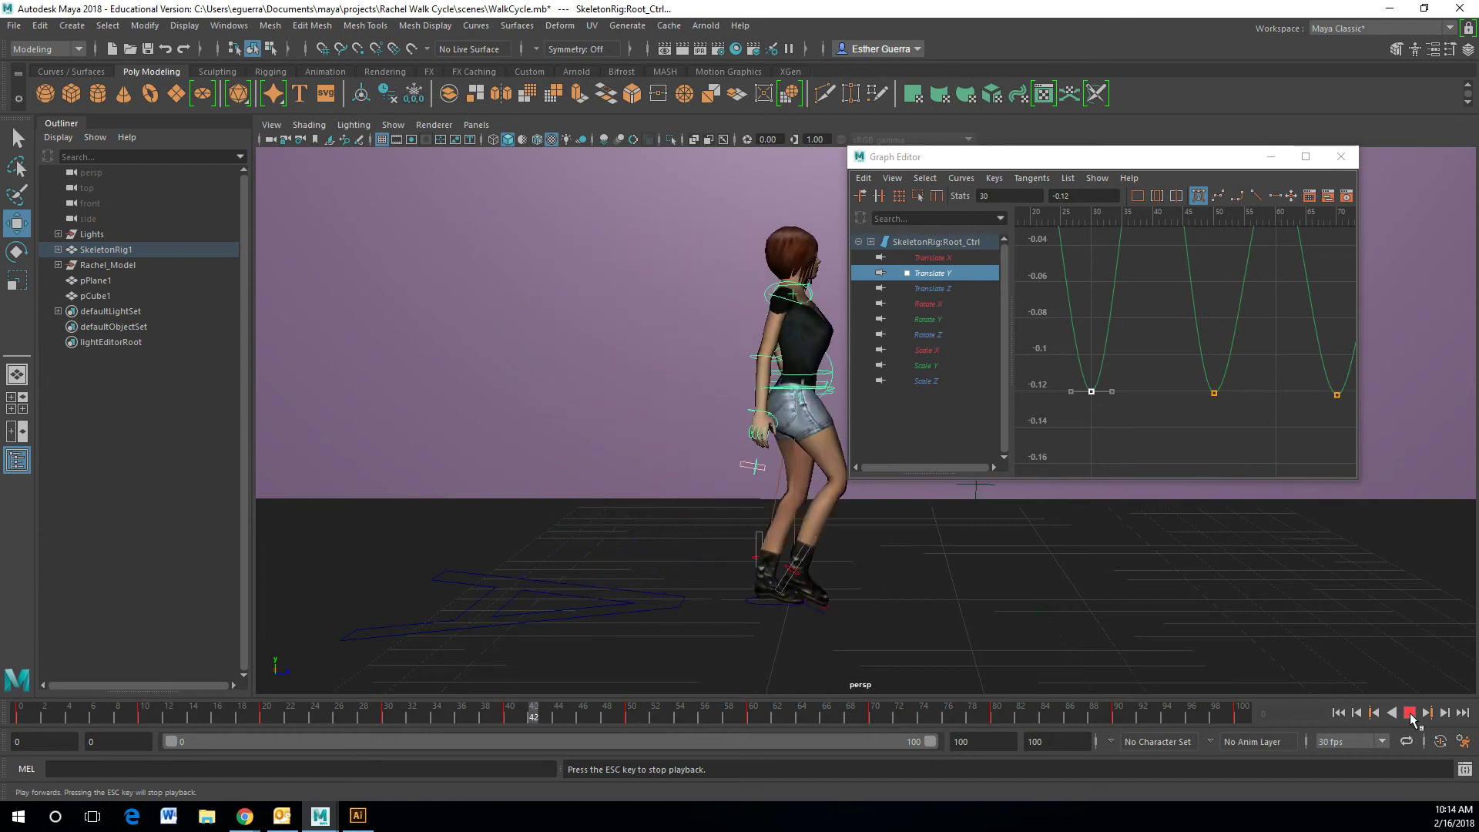
pyautogui.moveTo(1200, 164); pyautogui.dragTo(1478, 379)
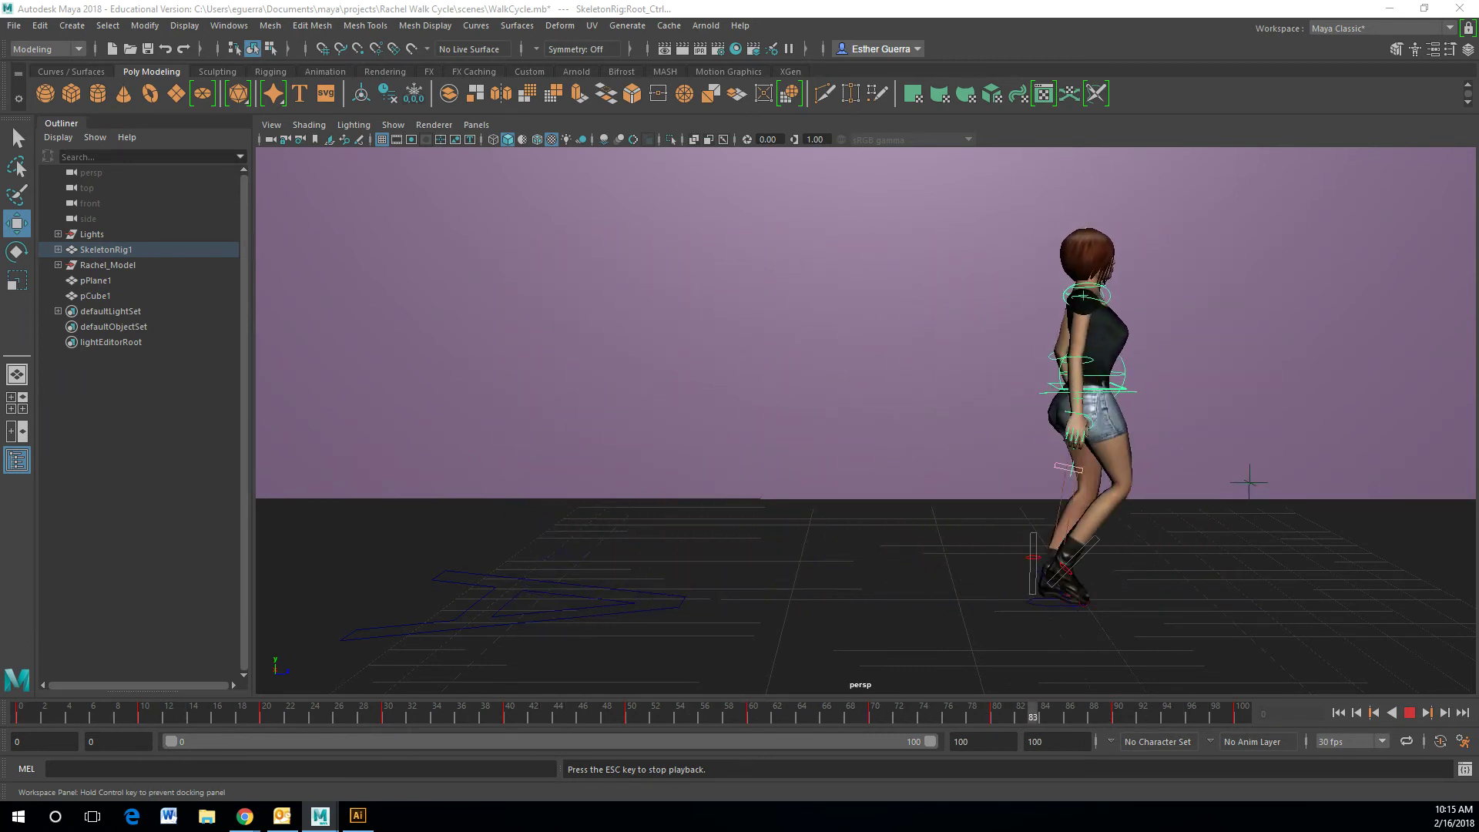
# Stop playback and inspect the root control's Rotate Y, Rotate Z, Scale X and Scale Y curves in the Graph Editor
pyautogui.click(1413, 716)
pyautogui.moveTo(1478, 258); pyautogui.dragTo(1005, 167)
pyautogui.click(845, 328)
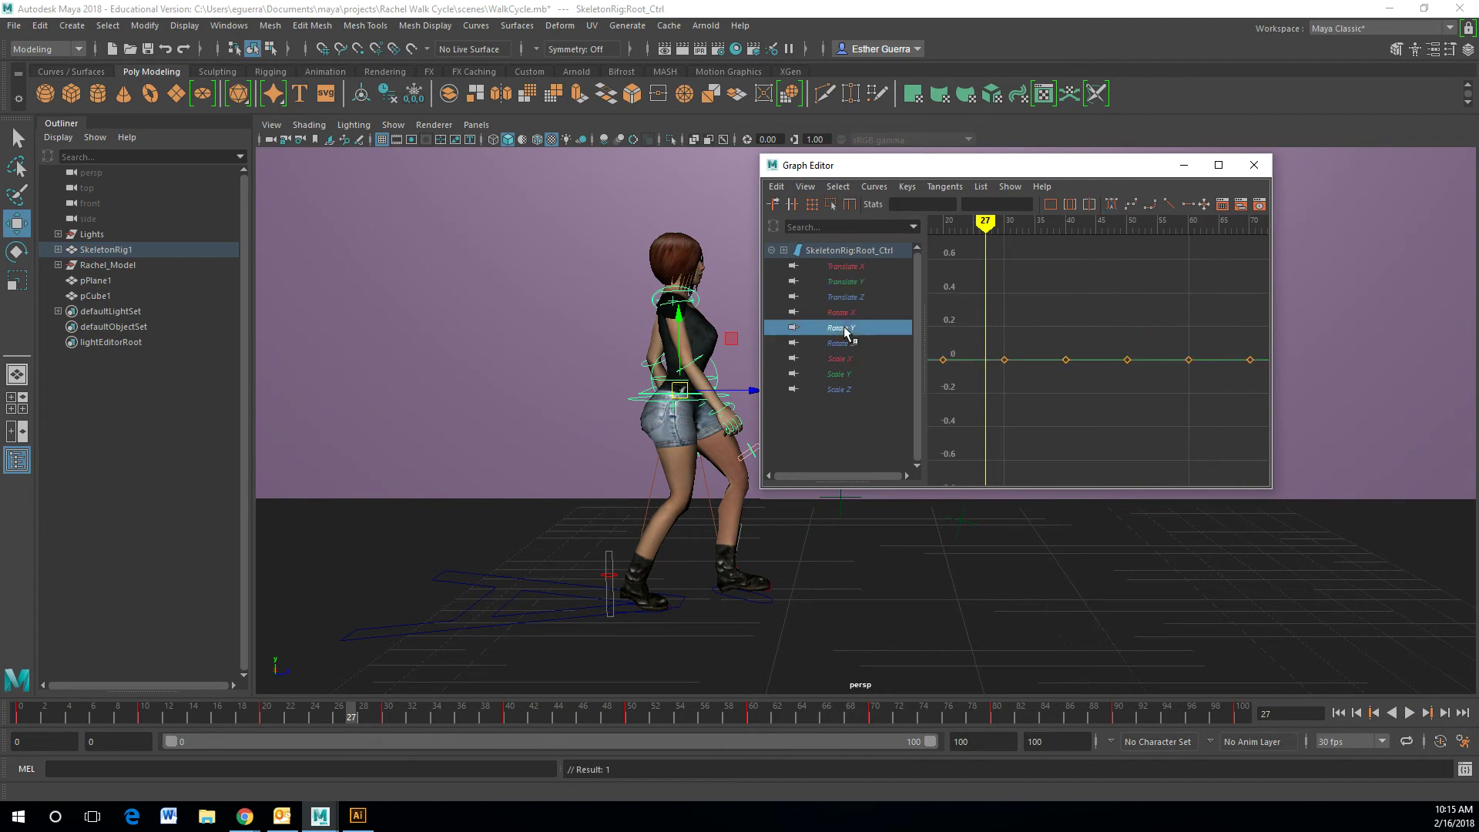
pyautogui.click(846, 345)
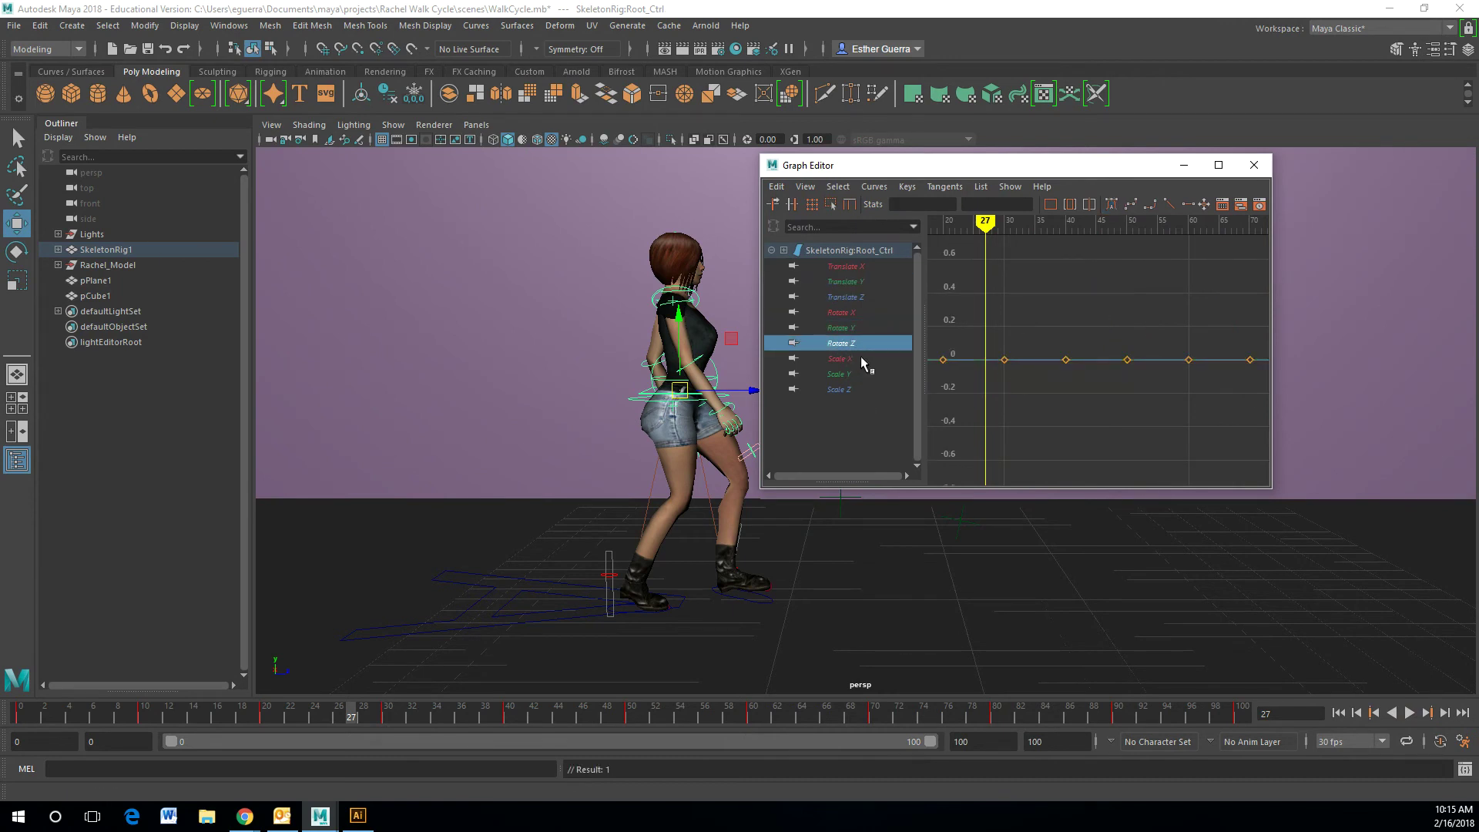
pyautogui.click(861, 358)
pyautogui.click(844, 375)
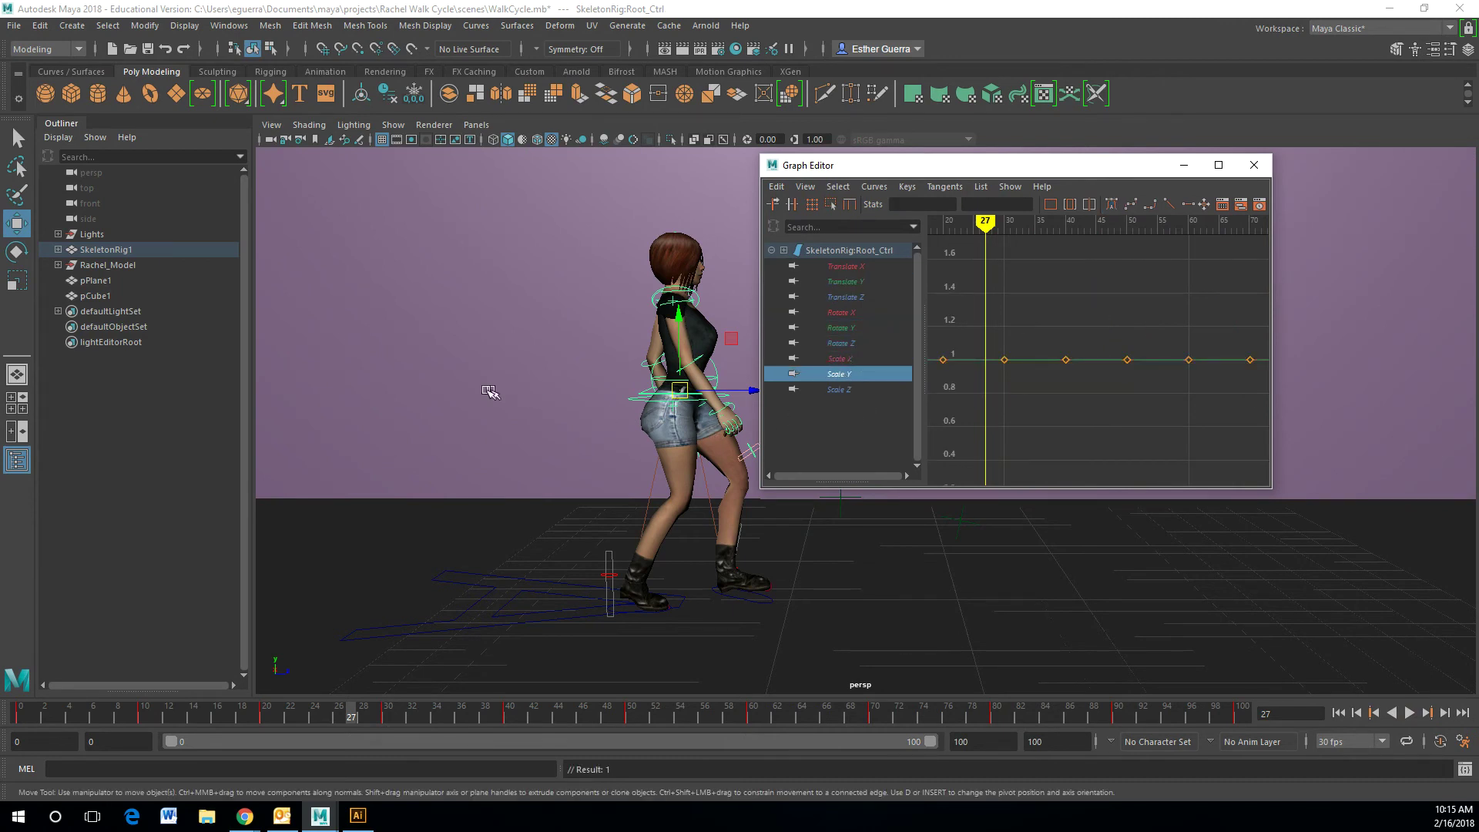
# Display the torso Twist control's Rotate Y curve in a maximized Graph Editor and delete its keys at frames 20, 40, 60 and 80
pyautogui.click(717, 370)
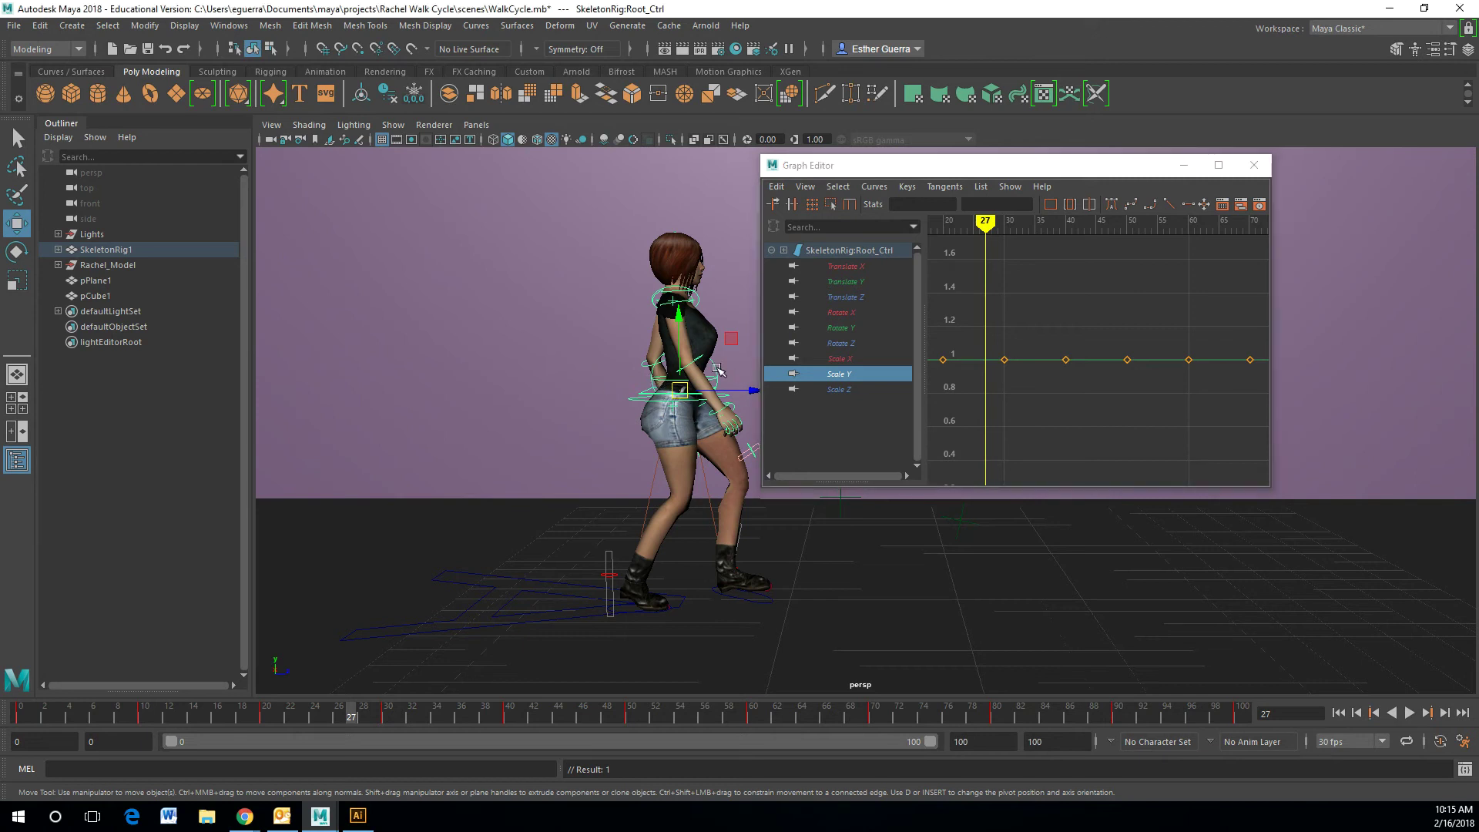
pyautogui.moveTo(988, 169); pyautogui.dragTo(274, 140)
pyautogui.click(660, 380)
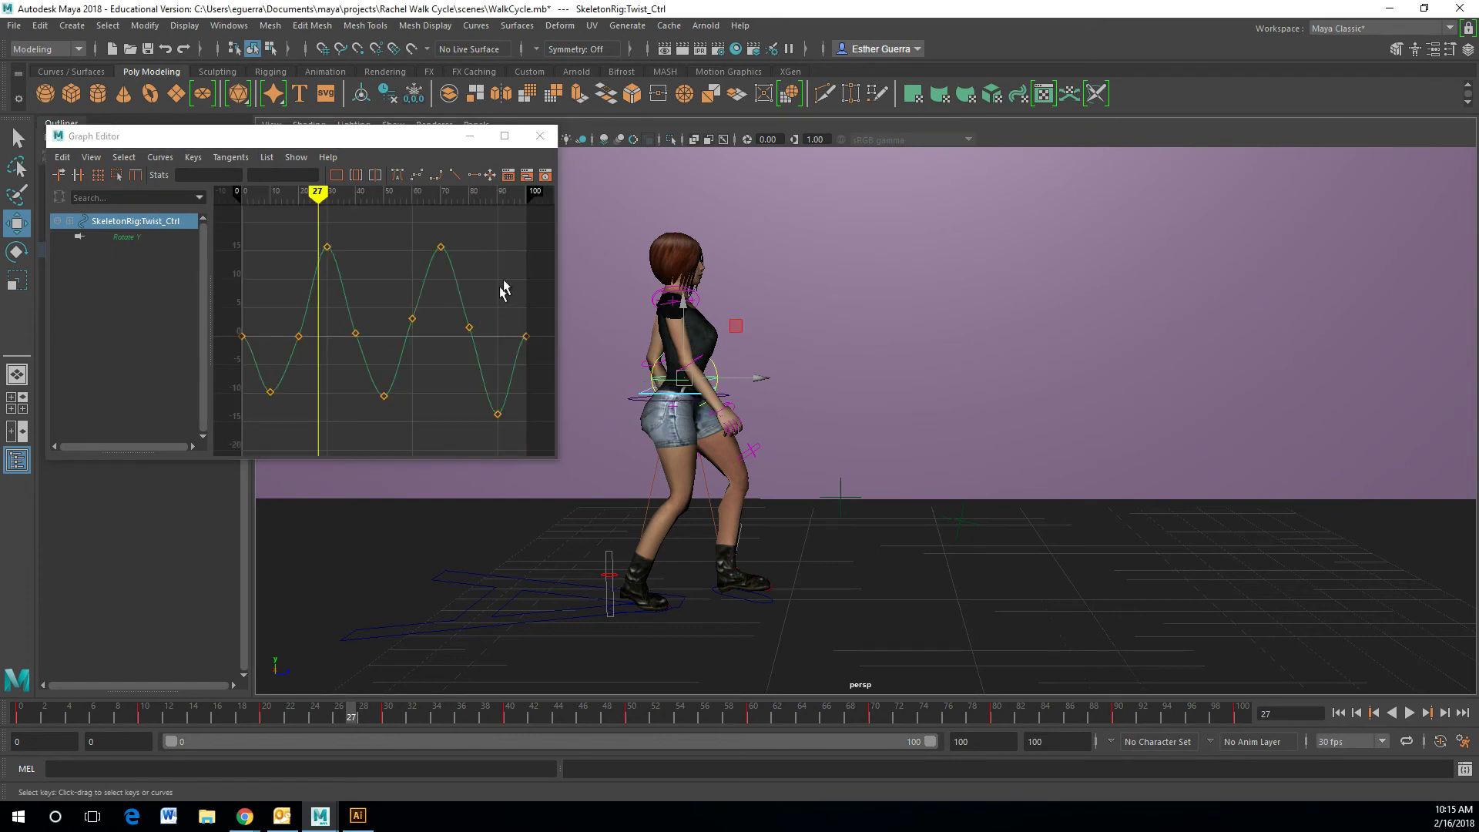
pyautogui.click(505, 136)
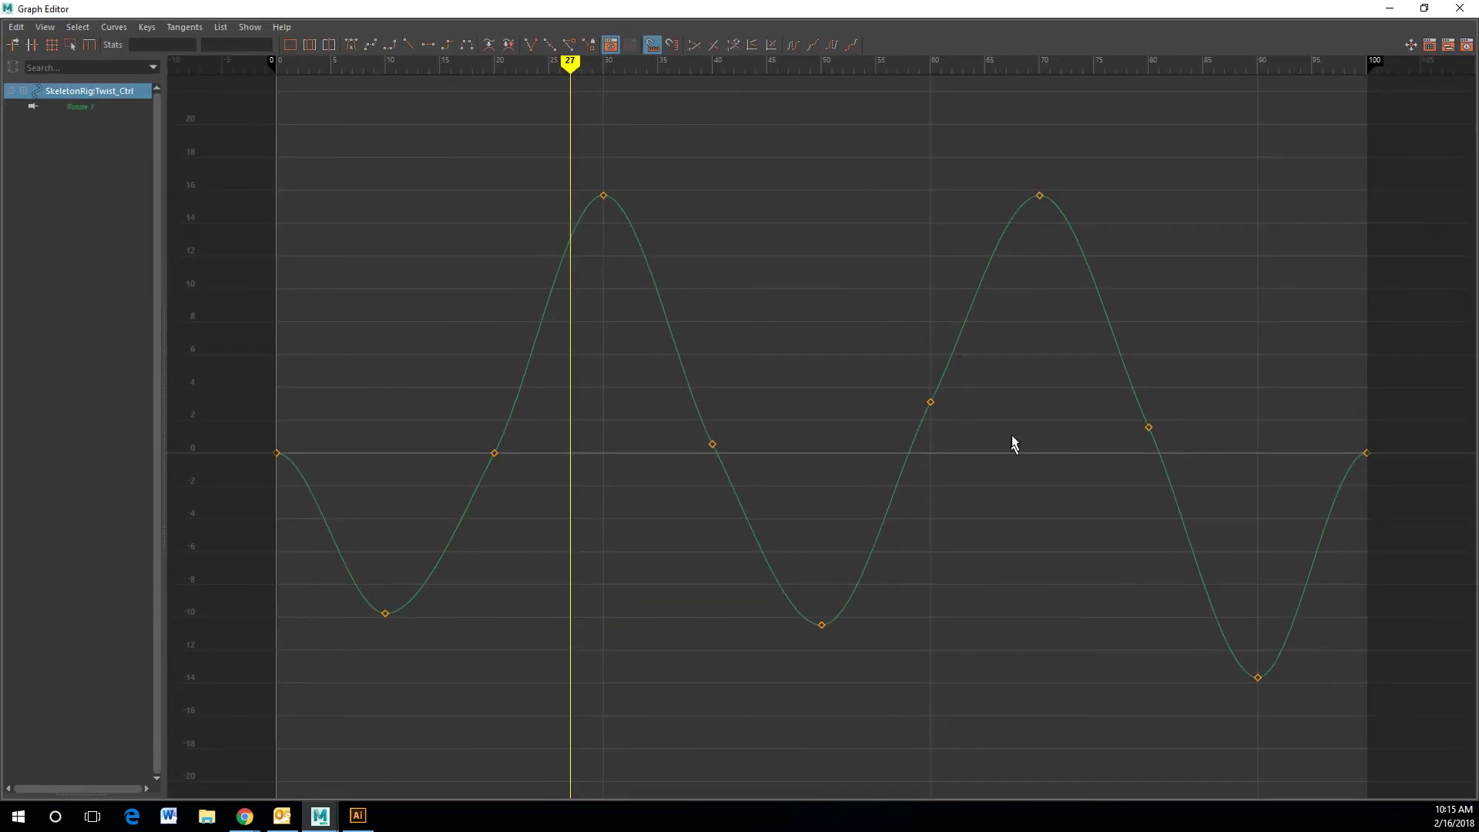
pyautogui.moveTo(955, 435); pyautogui.dragTo(955, 431)
pyautogui.moveTo(389, 355); pyautogui.dragTo(1213, 487)
pyautogui.press('Delete')
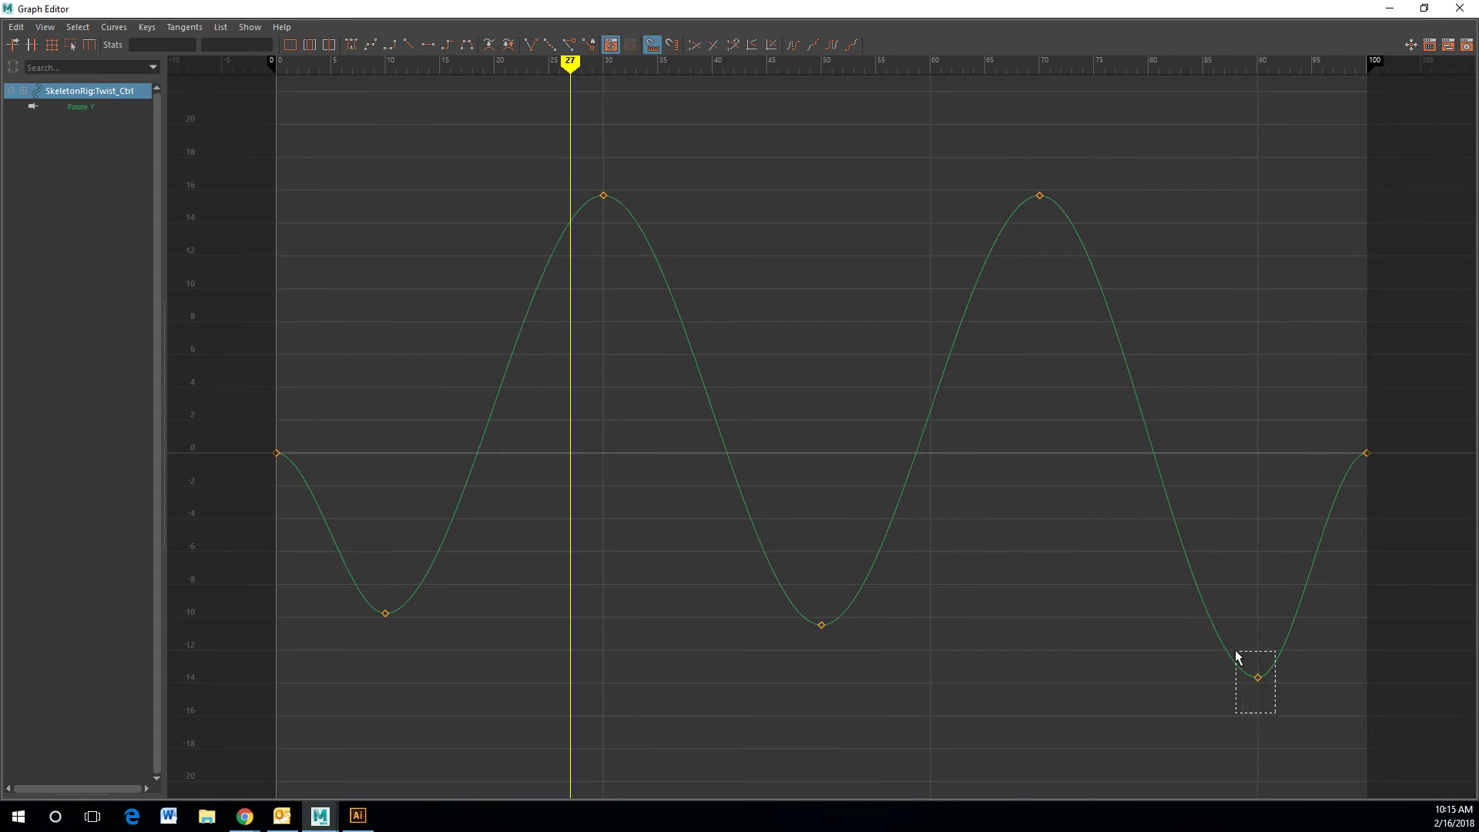
# Raise the Twist control's Rotate Y key at frame 90 to -10.481, level with the low point at frame 50
pyautogui.moveTo(1236, 656); pyautogui.dragTo(1236, 656)
pyautogui.moveTo(1258, 676); pyautogui.dragTo(1260, 624, button='middle')
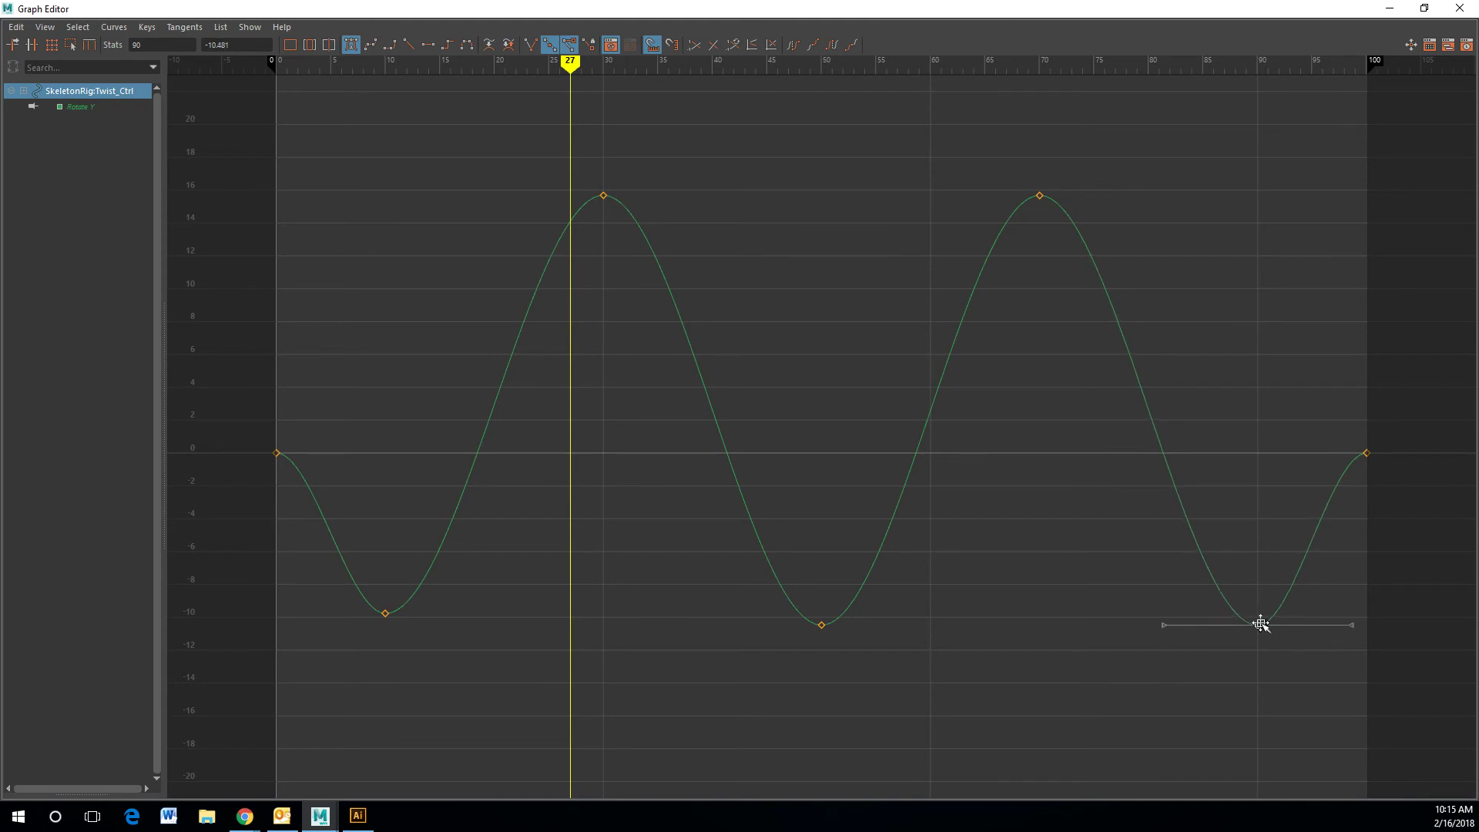
pyautogui.click(1286, 701)
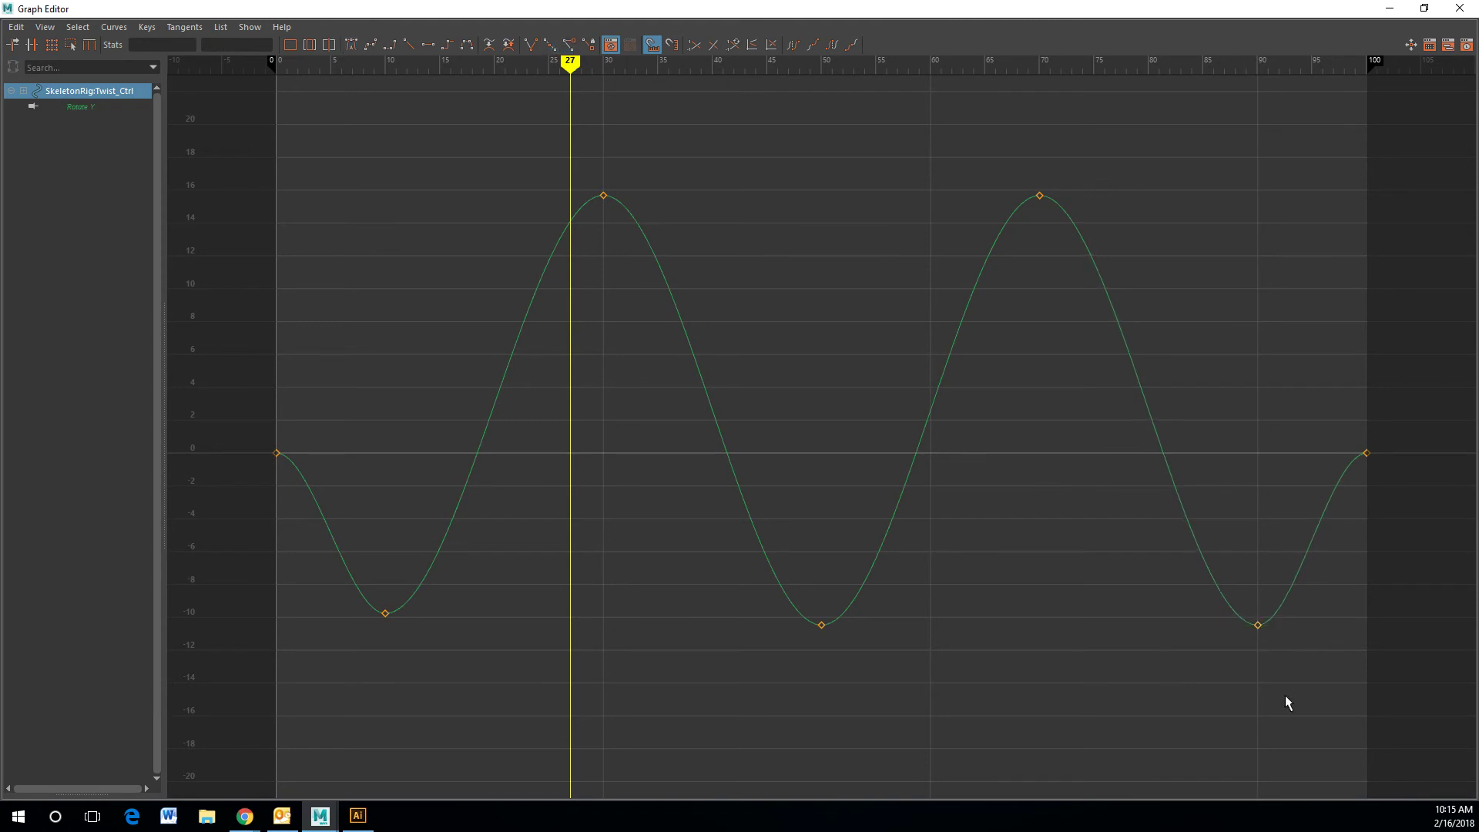
pyautogui.click(1256, 622)
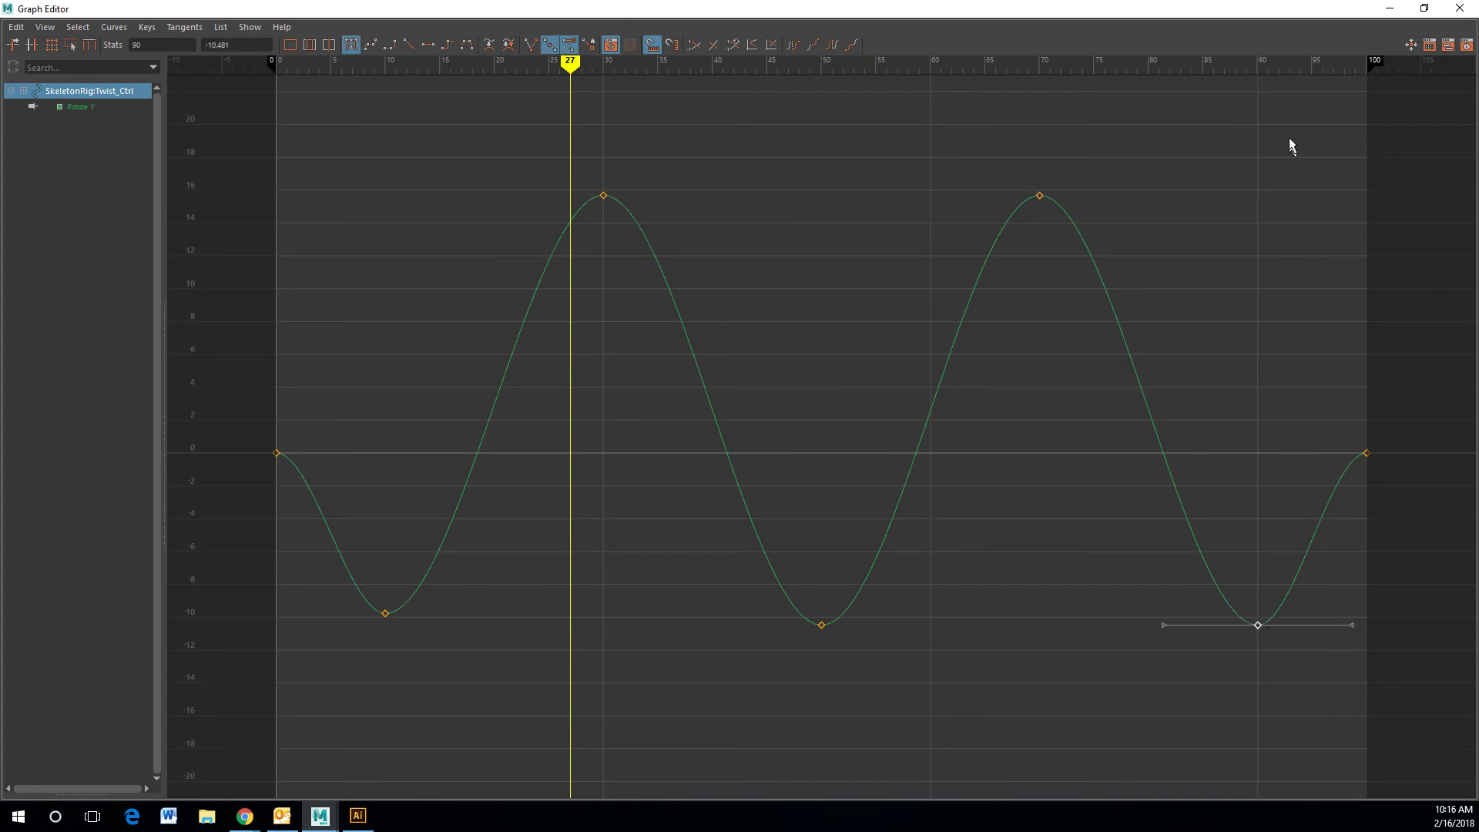
# Restore the Graph Editor to a floating window and preview the walk animation from frame 0 with the edited twist curve
pyautogui.click(1424, 9)
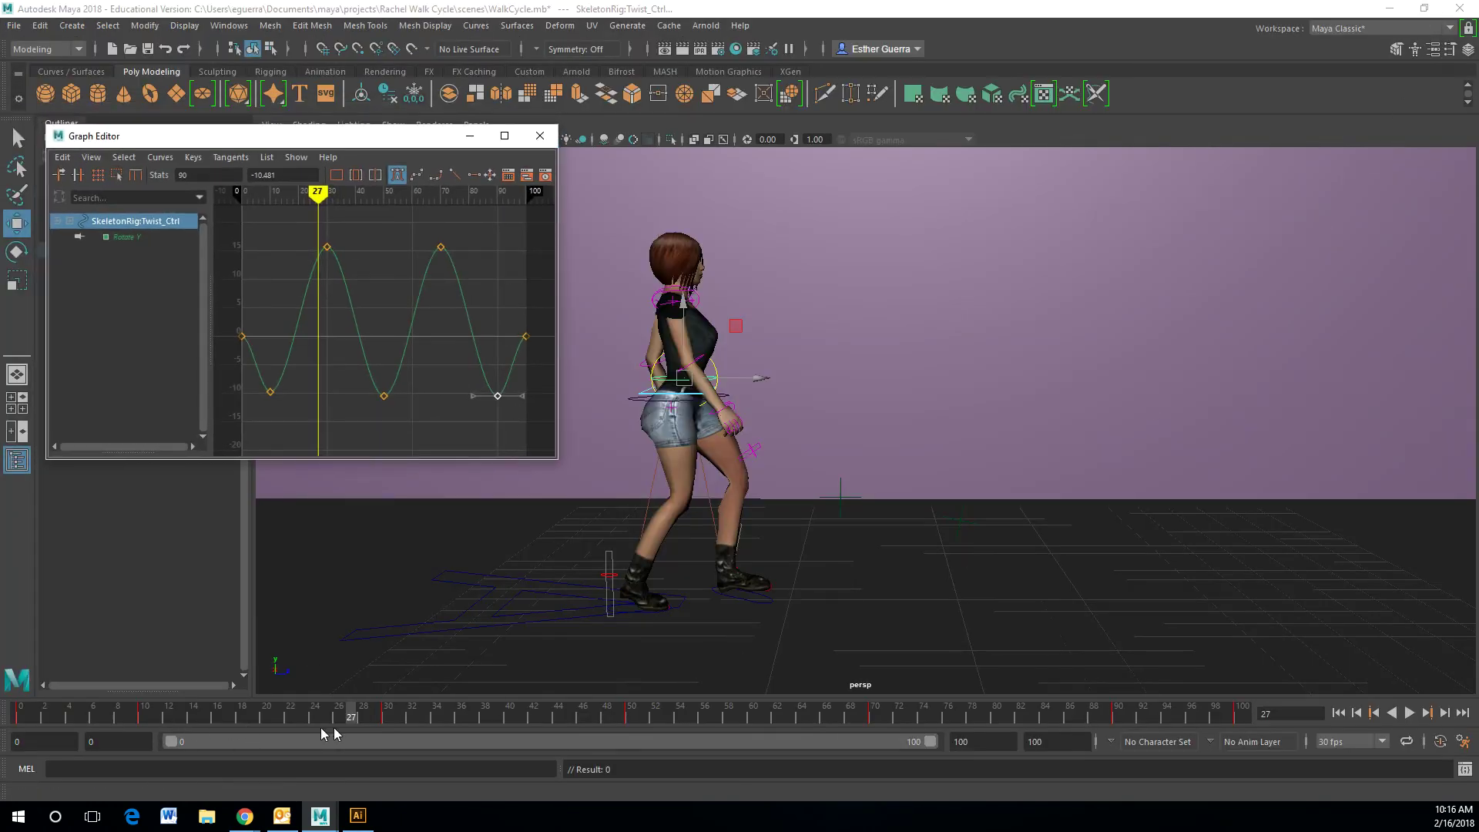
pyautogui.moveTo(359, 713); pyautogui.dragTo(32, 828)
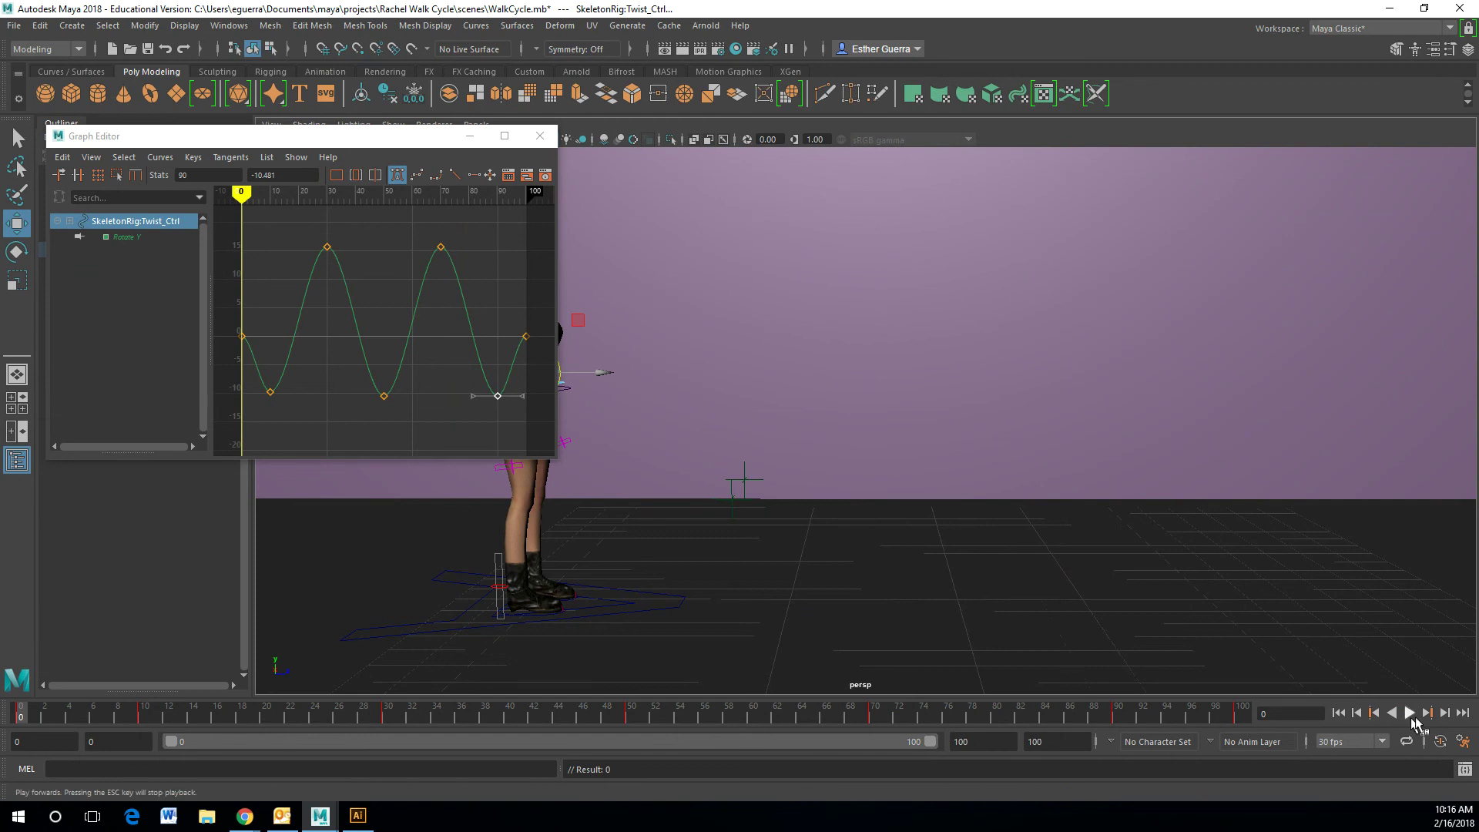
pyautogui.click(1409, 713)
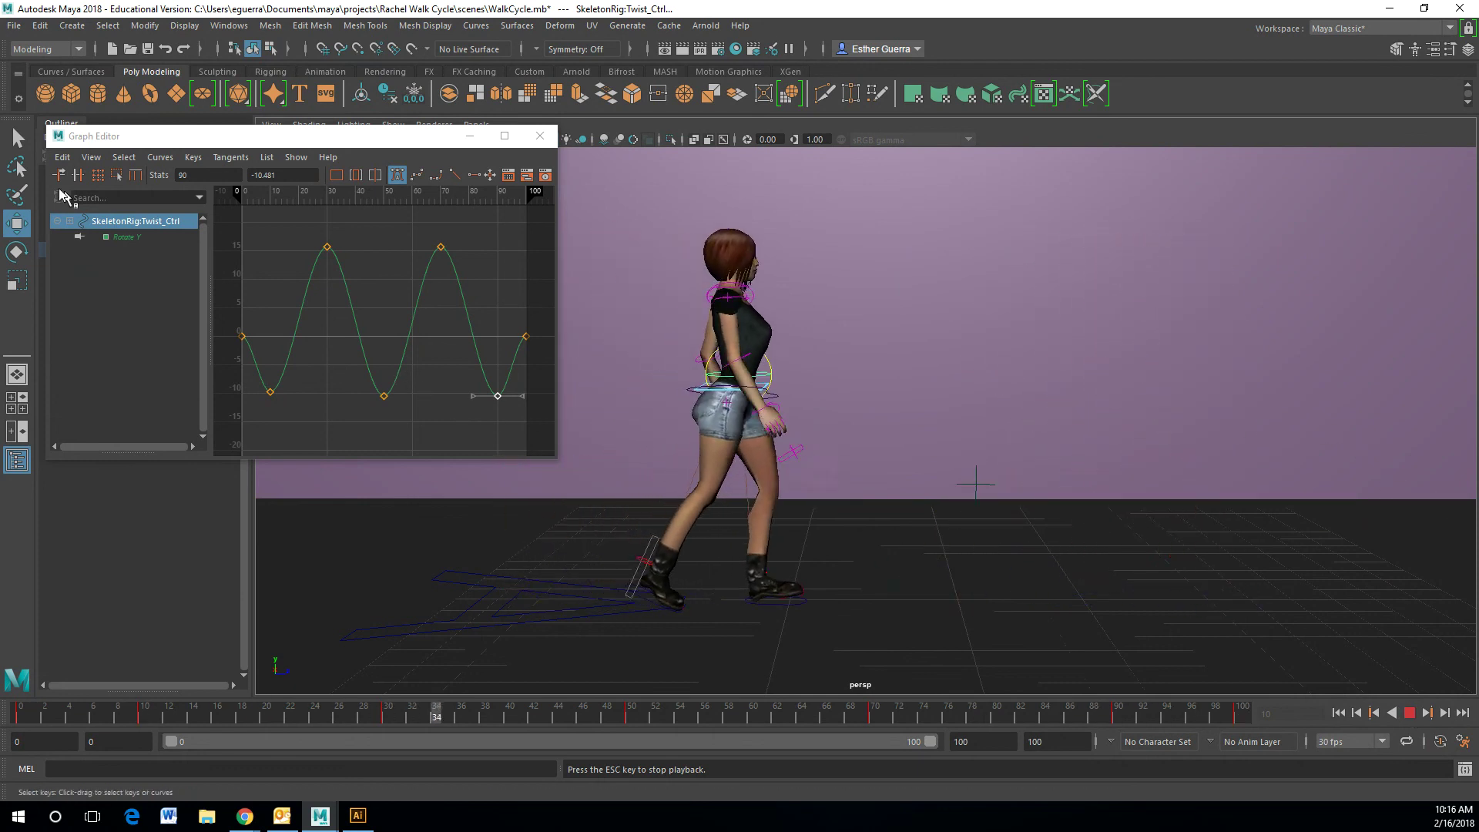
pyautogui.click(124, 238)
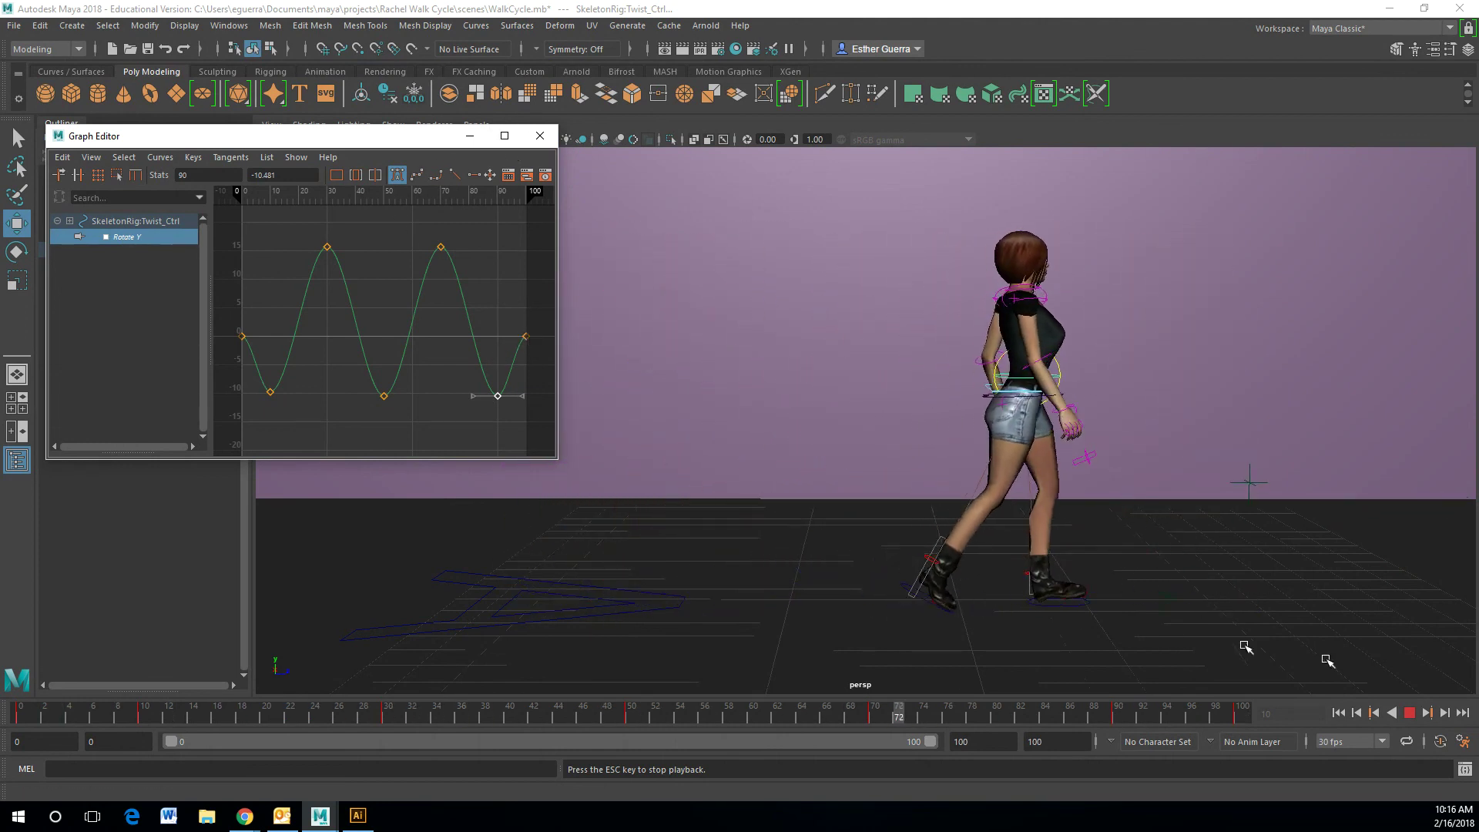
pyautogui.click(1411, 713)
# Display the left foot roll control's Translate Y curve in a maximized Graph Editor and select its frame 0 key
pyautogui.keyDown('alt'); pyautogui.moveTo(740, 490); pyautogui.dragTo(930, 479, button='middle'); pyautogui.keyUp('alt')
pyautogui.click(710, 546)
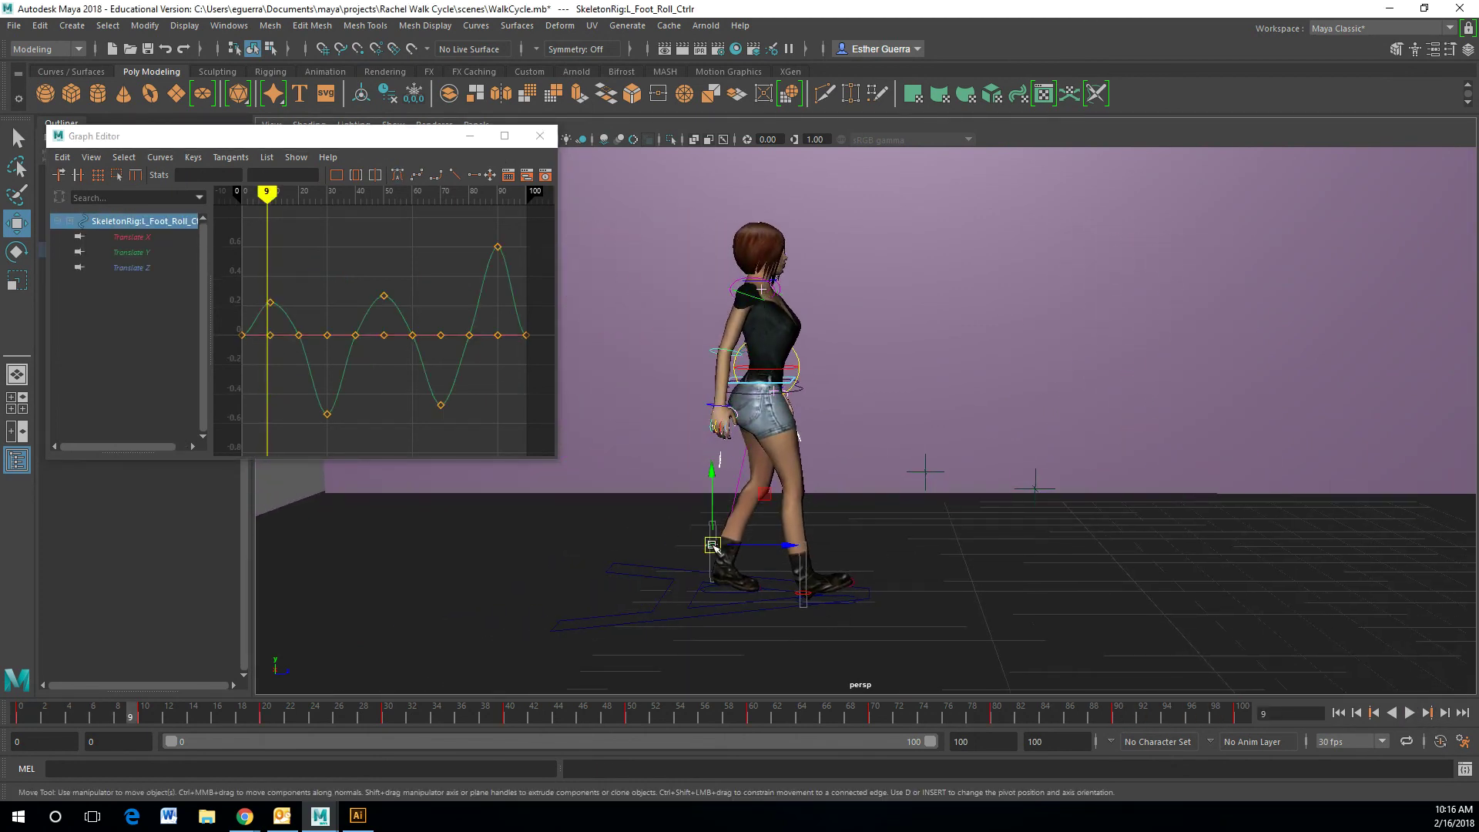
pyautogui.click(151, 237)
pyautogui.click(147, 252)
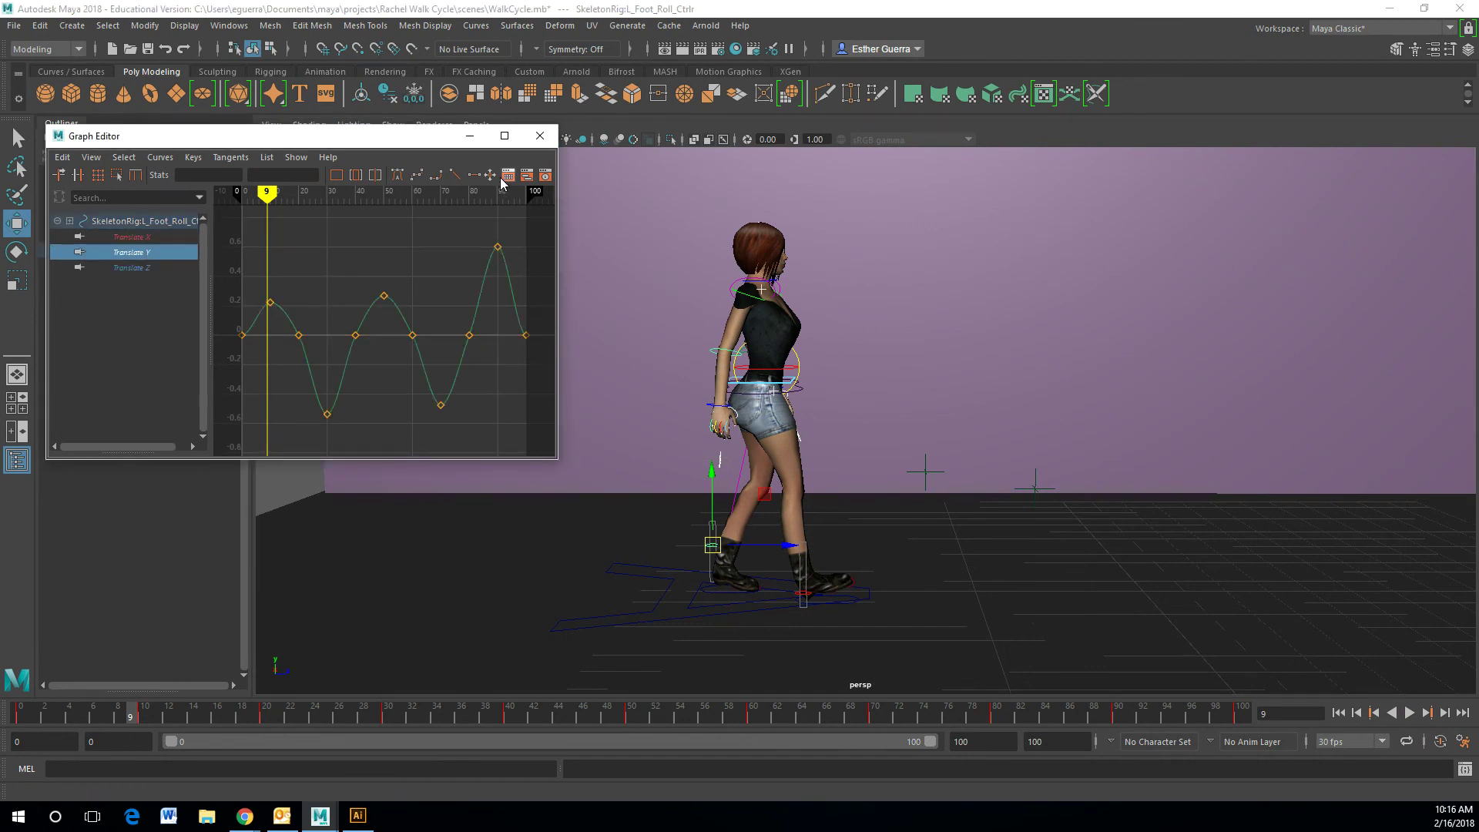
pyautogui.click(504, 136)
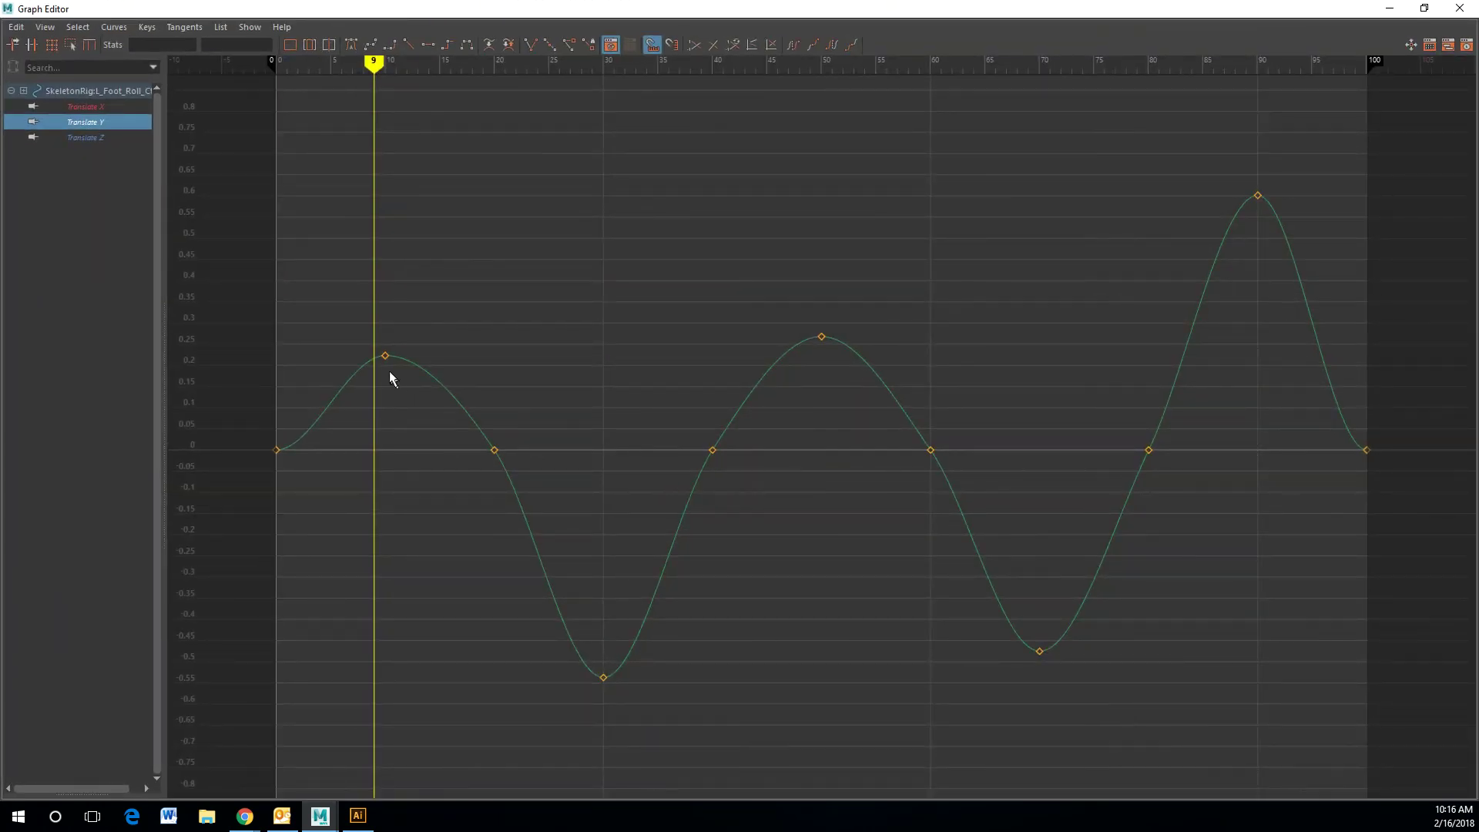
pyautogui.moveTo(260, 433); pyautogui.dragTo(292, 470)
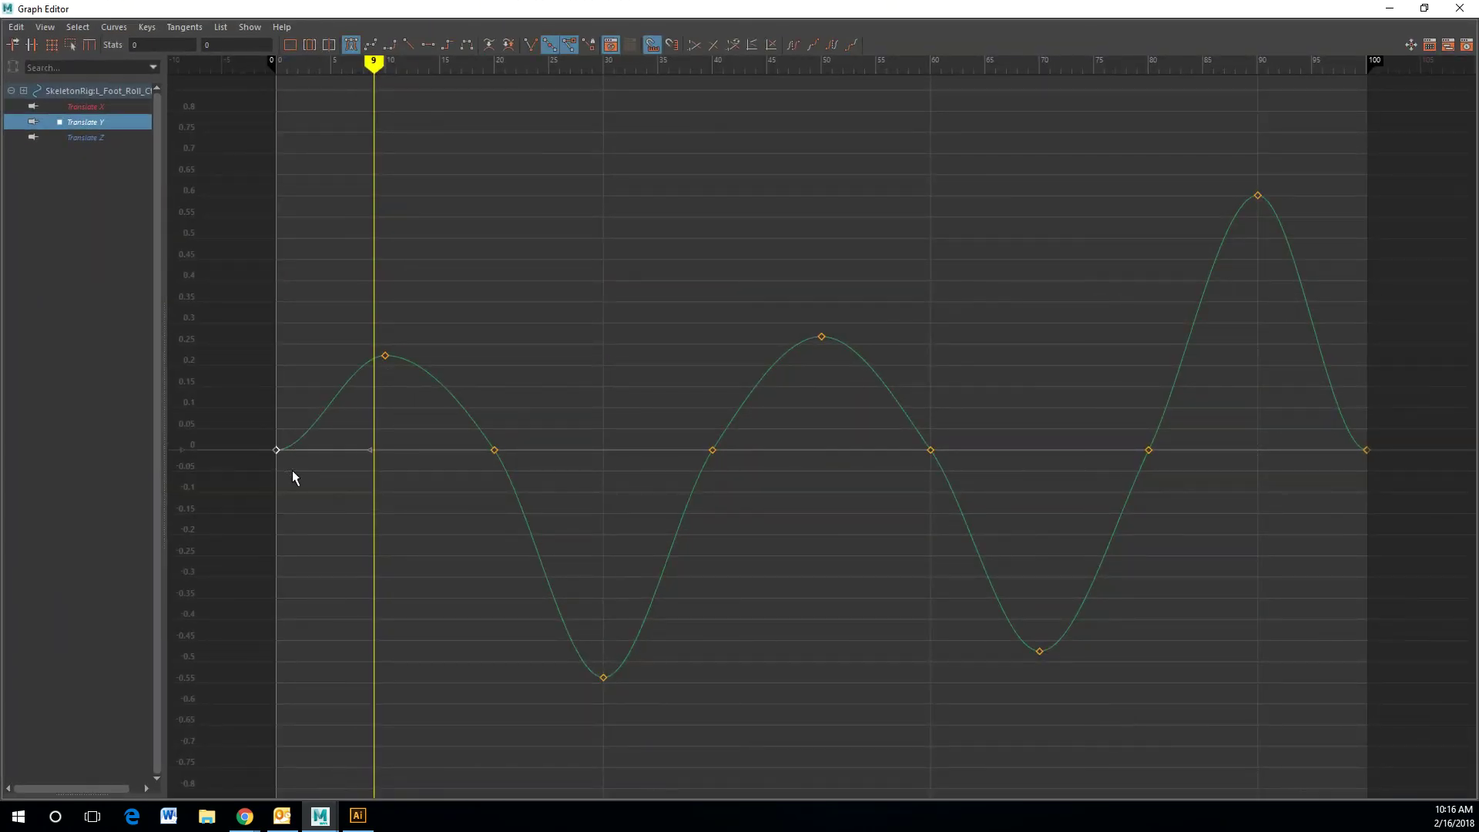